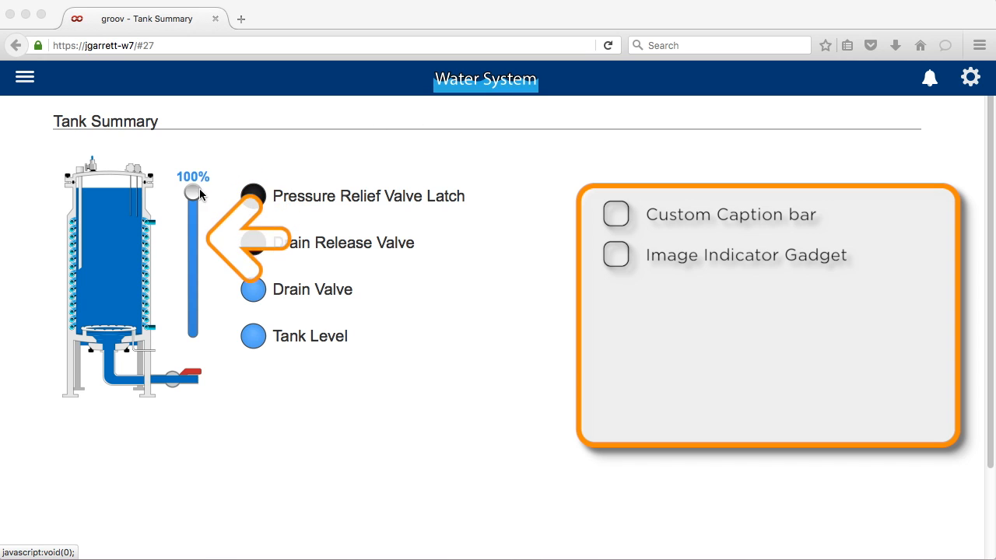
- Lower the tank level to 8% on the Tank Summary page and open the tank's detail page
left_click_drag(194, 194, 200, 304)
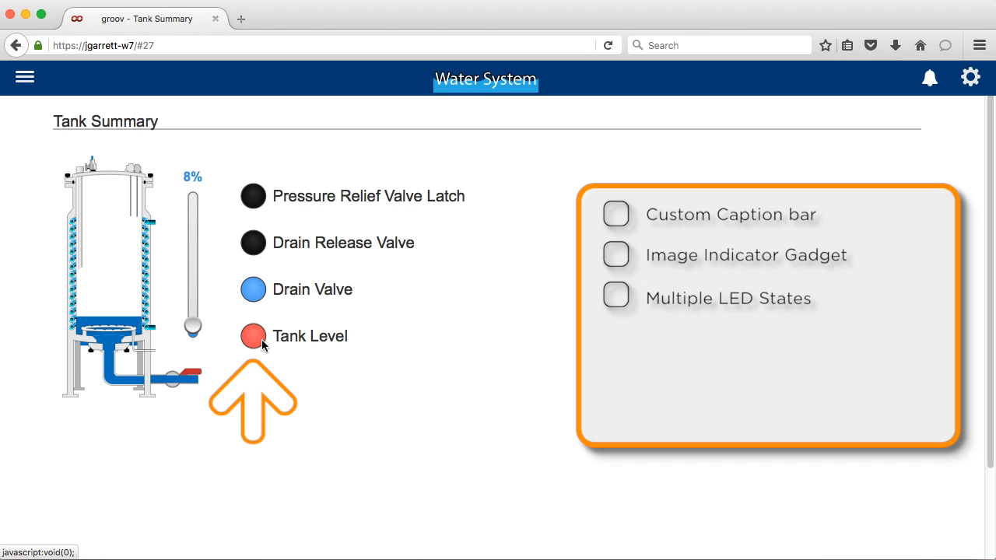
left_click(117, 249)
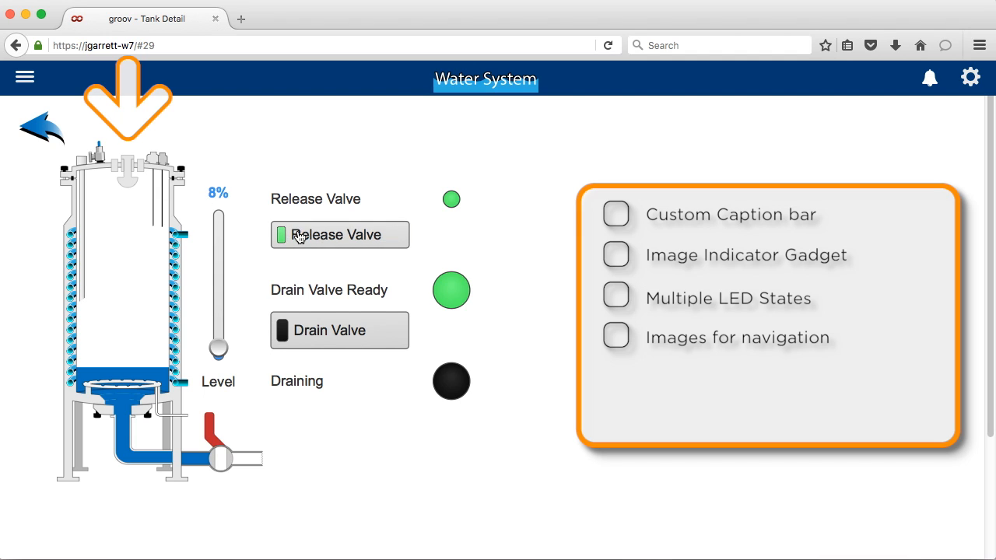
- Toggle the release valve twice, and open and close the drain valve using its button and the pipe valve image
left_click(299, 237)
left_click(299, 237)
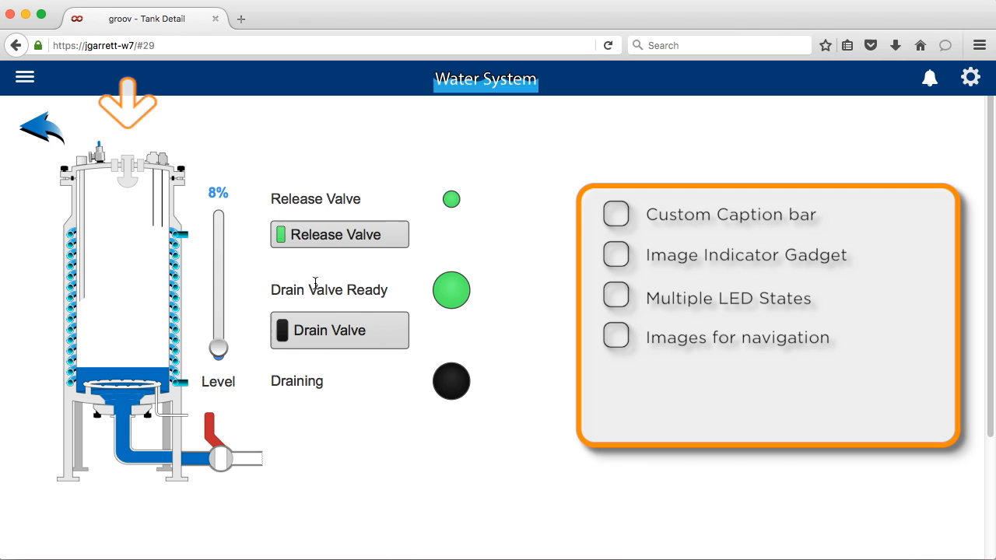
left_click(327, 328)
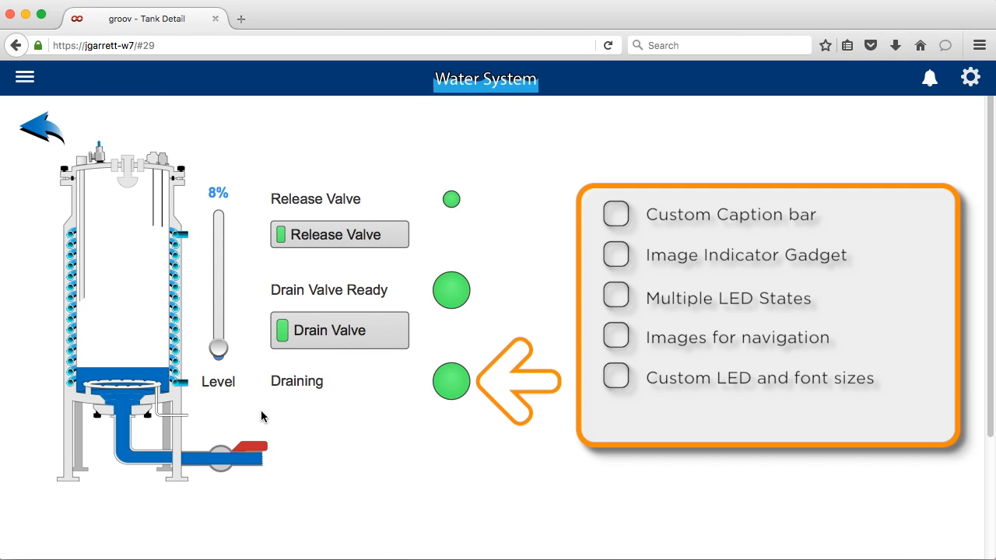
left_click(251, 436)
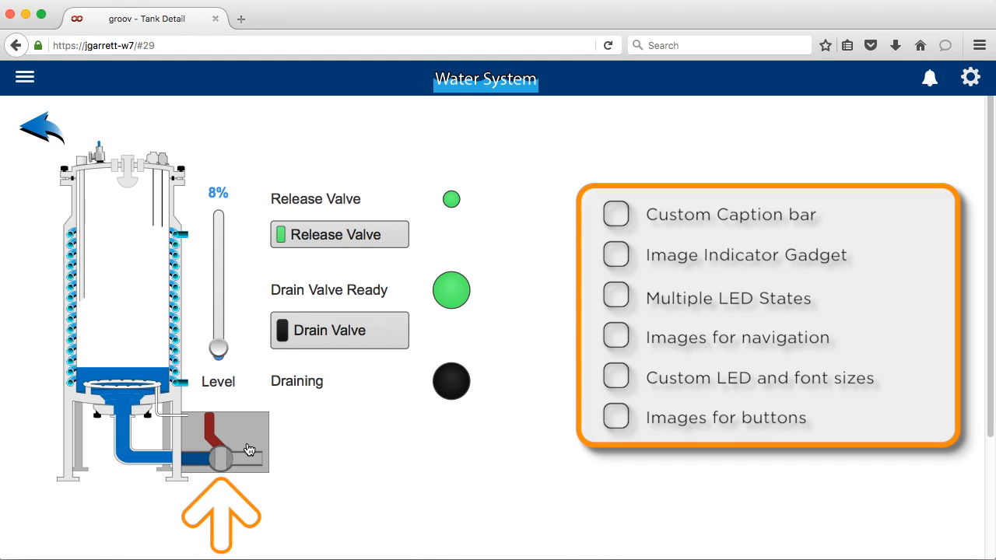
left_click(249, 450)
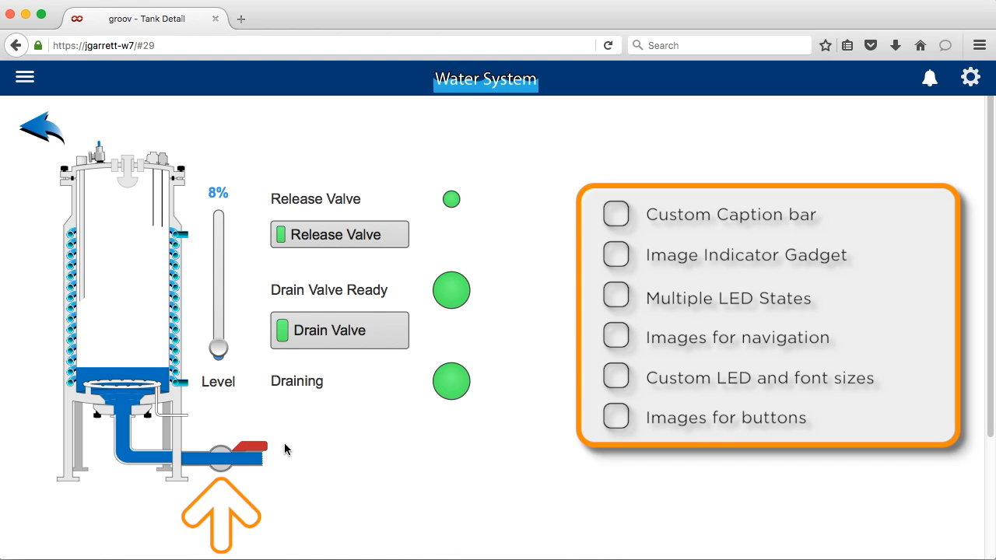
left_click(249, 450)
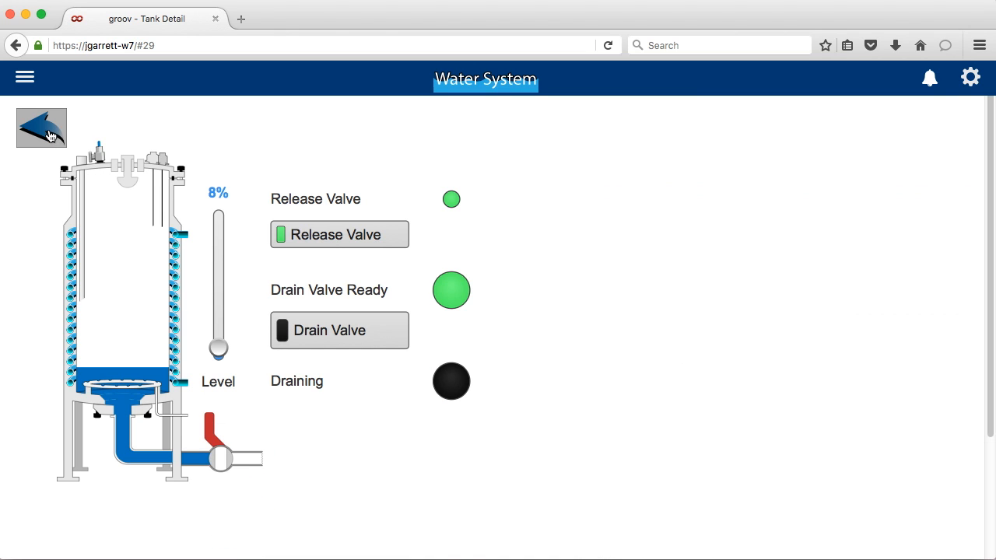
- Return to the Tank Summary page and switch to groov Build
left_click(49, 136)
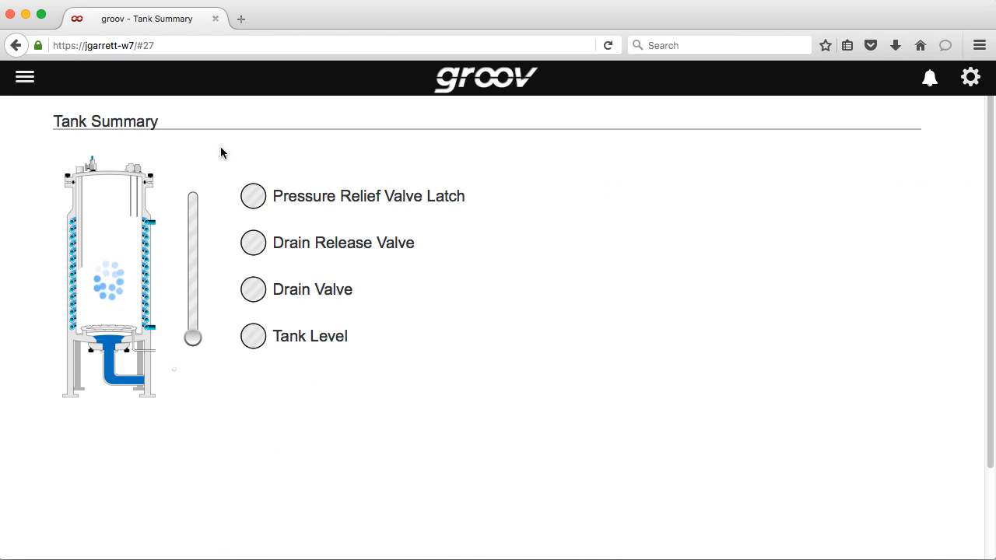
left_click(970, 77)
left_click(927, 108)
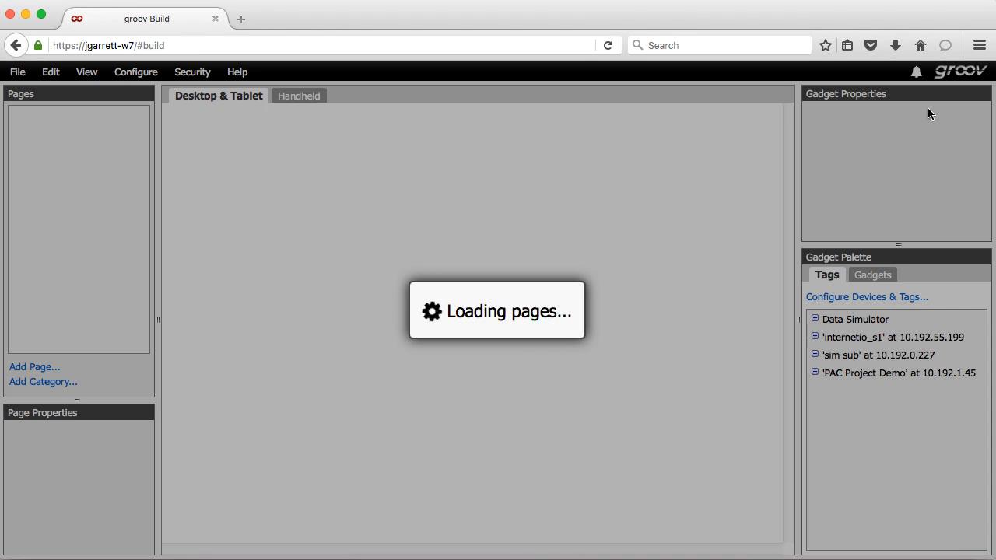
- Set the caption bar color to dark blue in the project settings
left_click(136, 72)
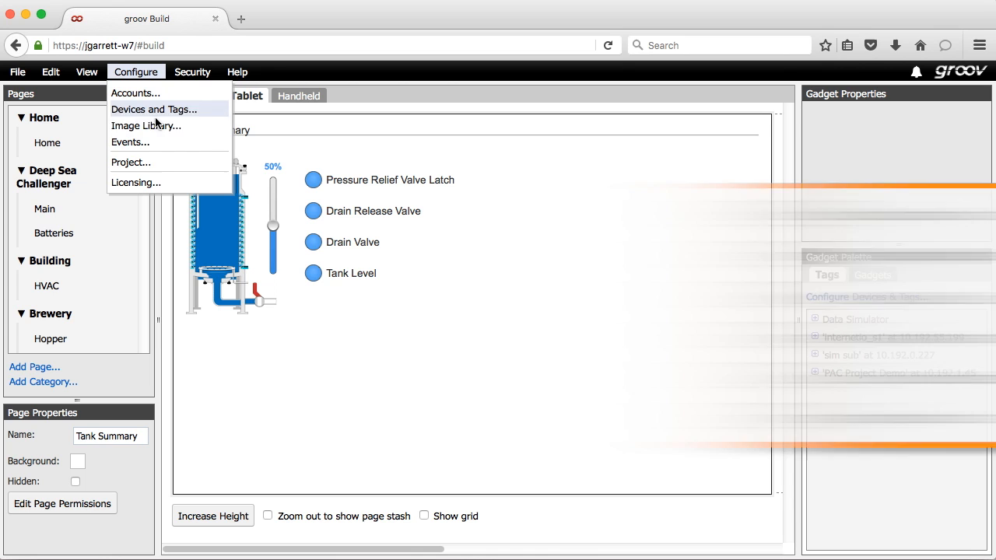
left_click(137, 164)
scroll(847, 354, "down", 5)
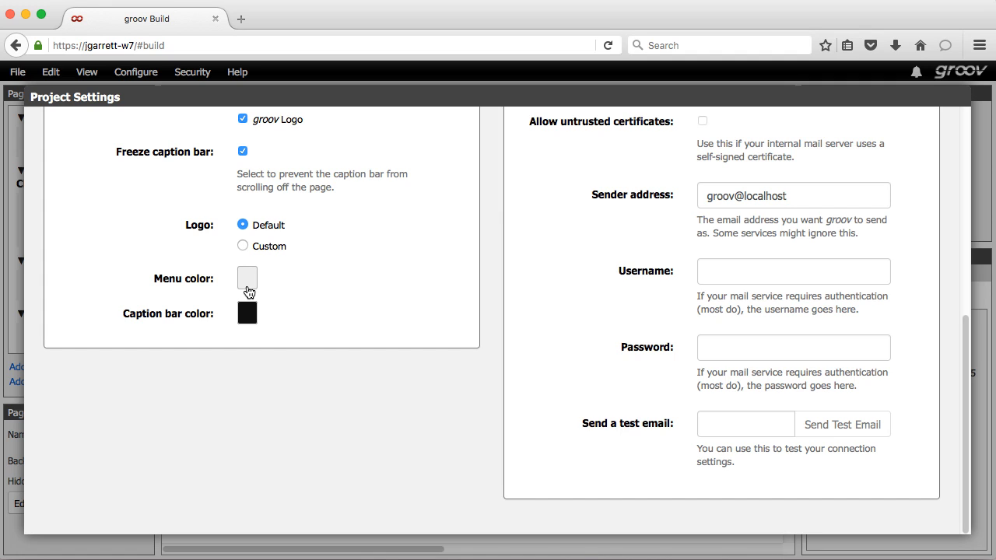
left_click(248, 312)
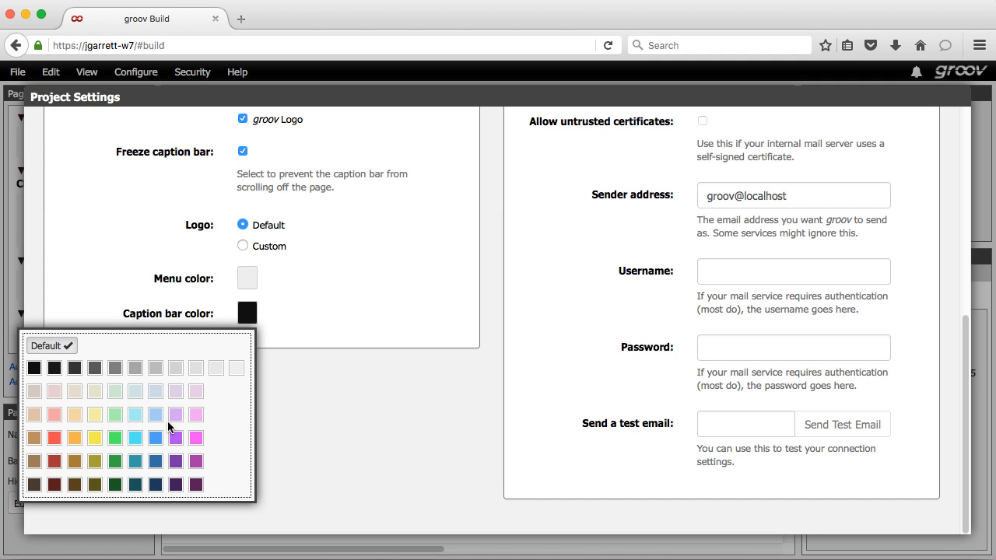
left_click(159, 460)
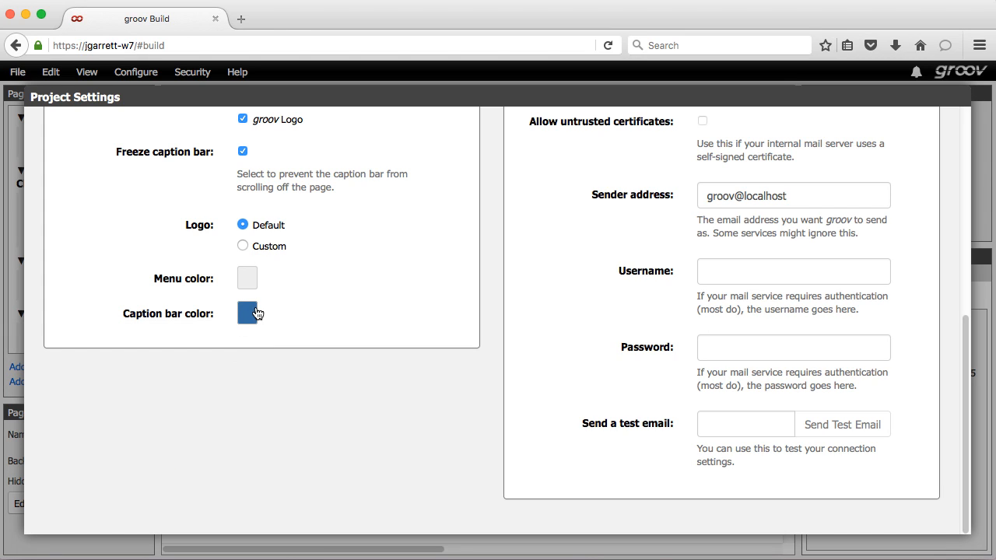
- Use a custom caption bar logo with WaterLogo.png from the image library
left_click(242, 245)
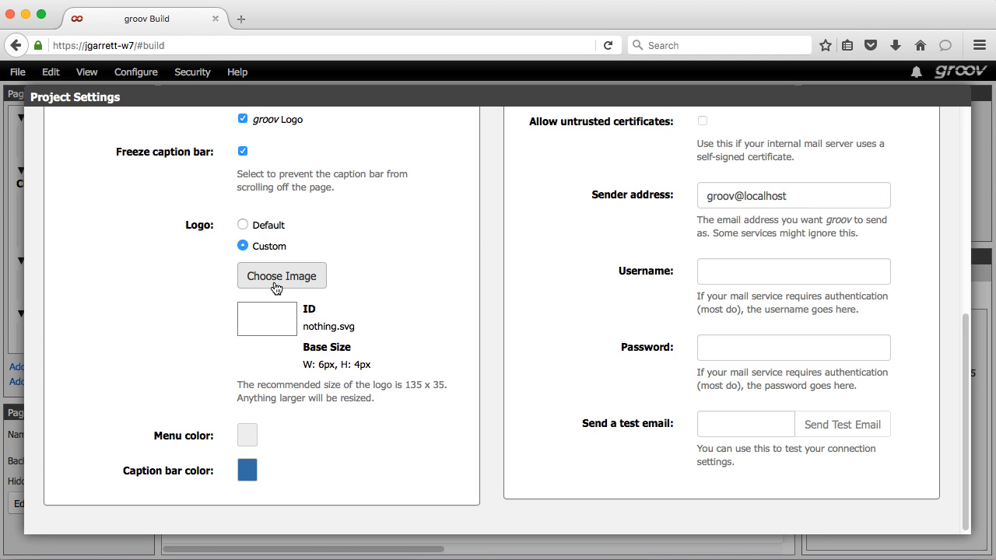
left_click(276, 285)
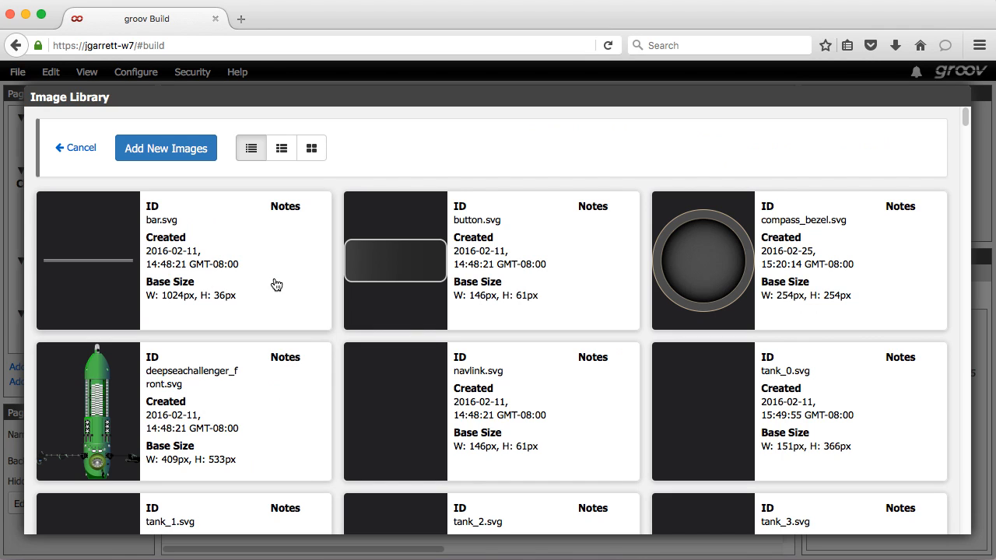
left_click_drag(965, 121, 994, 517)
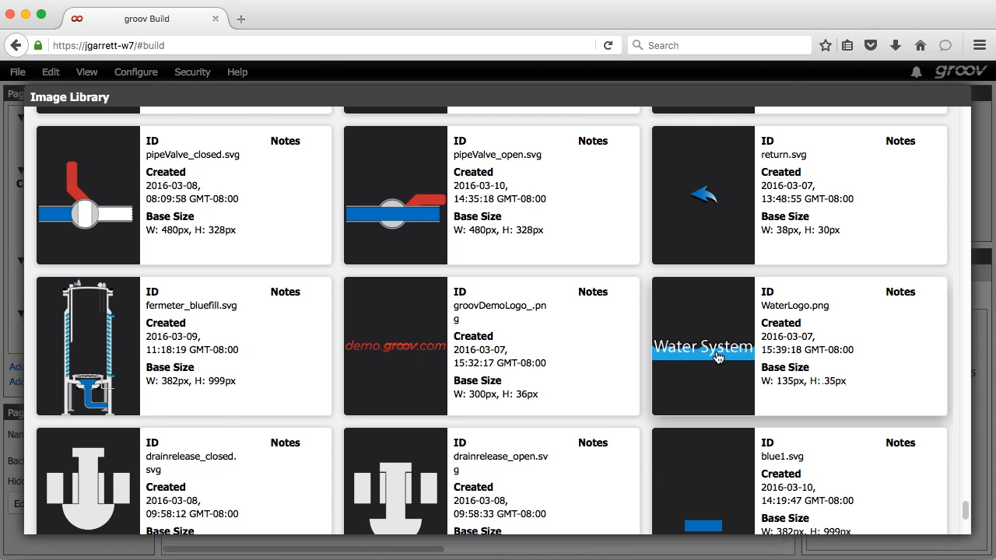
left_click(717, 356)
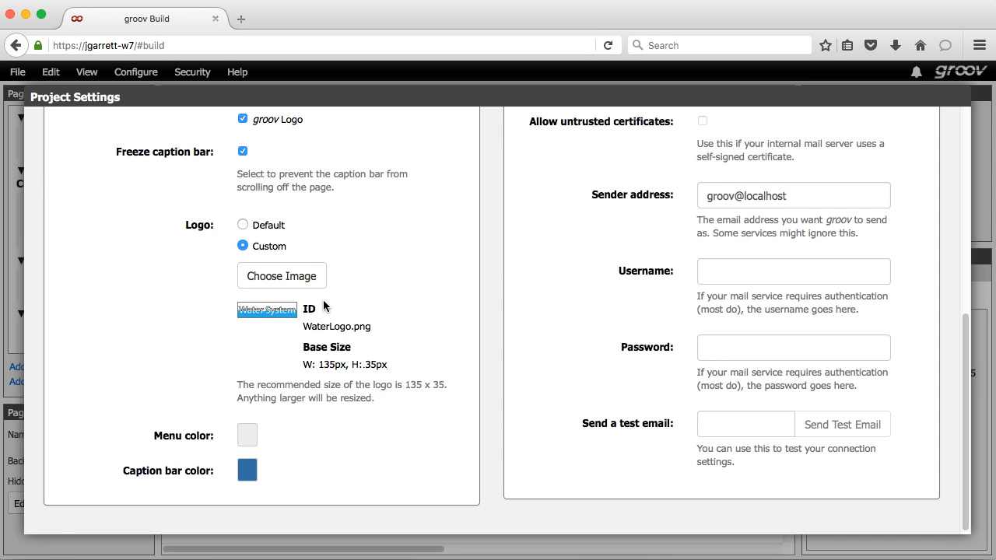
- Save the project settings and close them
left_click_drag(969, 372, 969, 277)
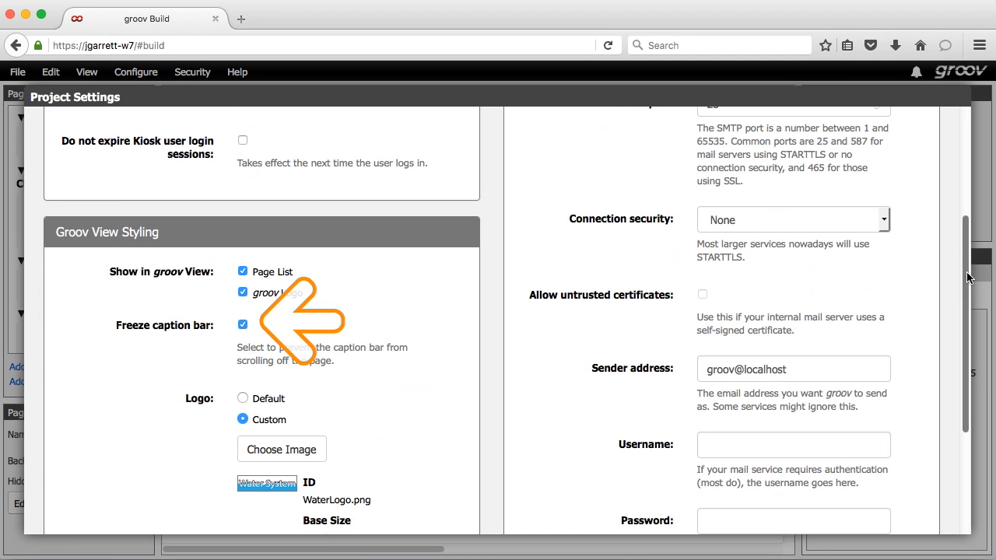
left_click_drag(969, 278, 958, 161)
left_click(132, 158)
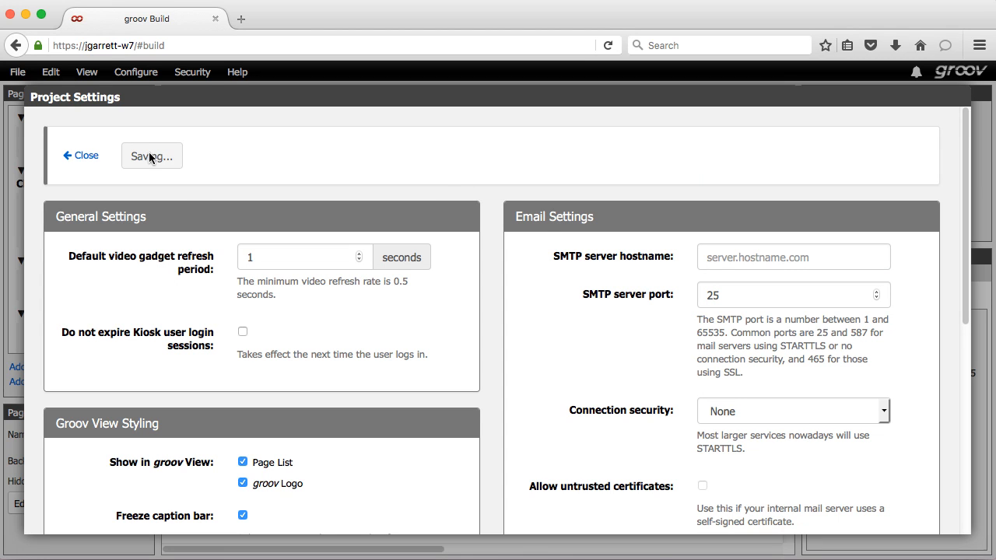
left_click(89, 156)
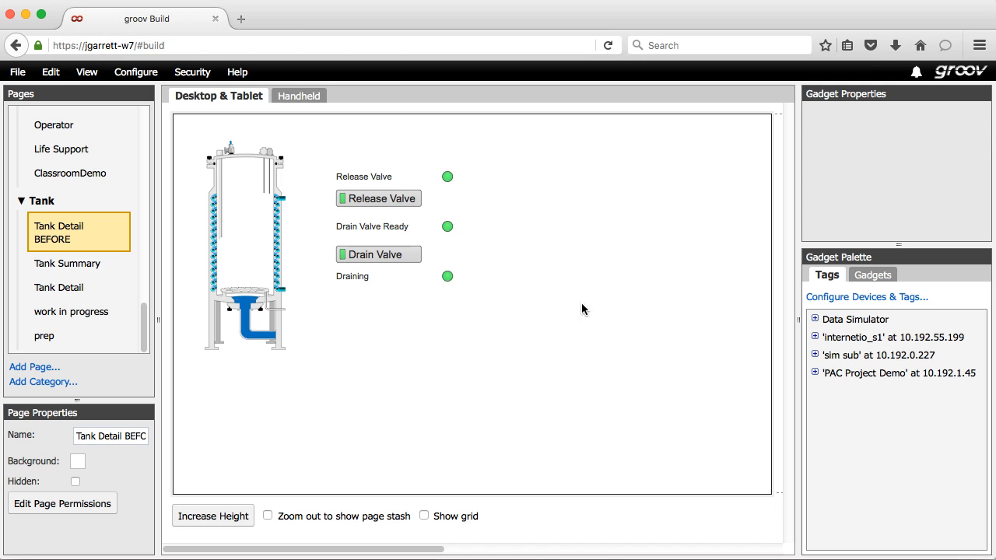
- Add a Page Navigator gadget above the tank on the Tank Detail BEFORE page and link it to Tank Summary
left_click(869, 277)
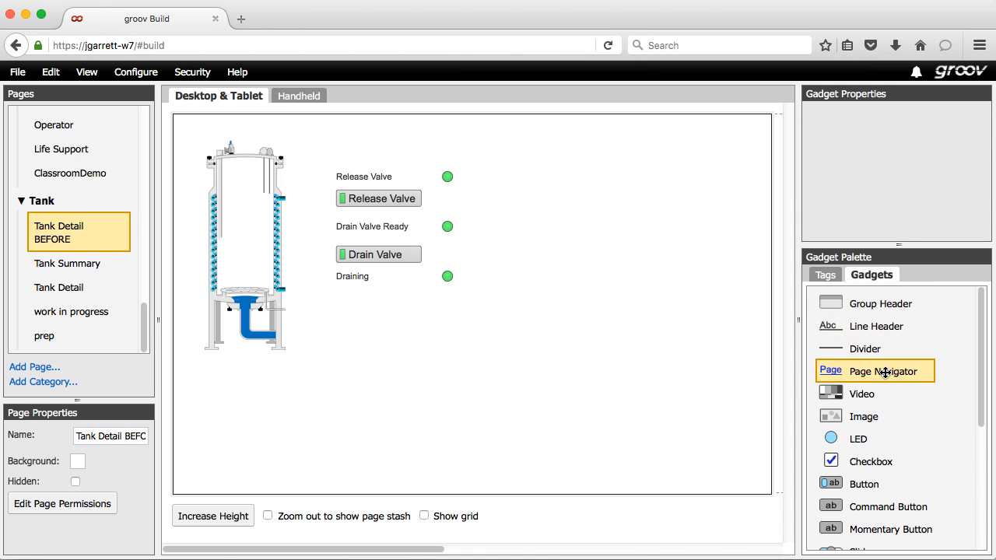
left_click_drag(886, 373, 247, 134)
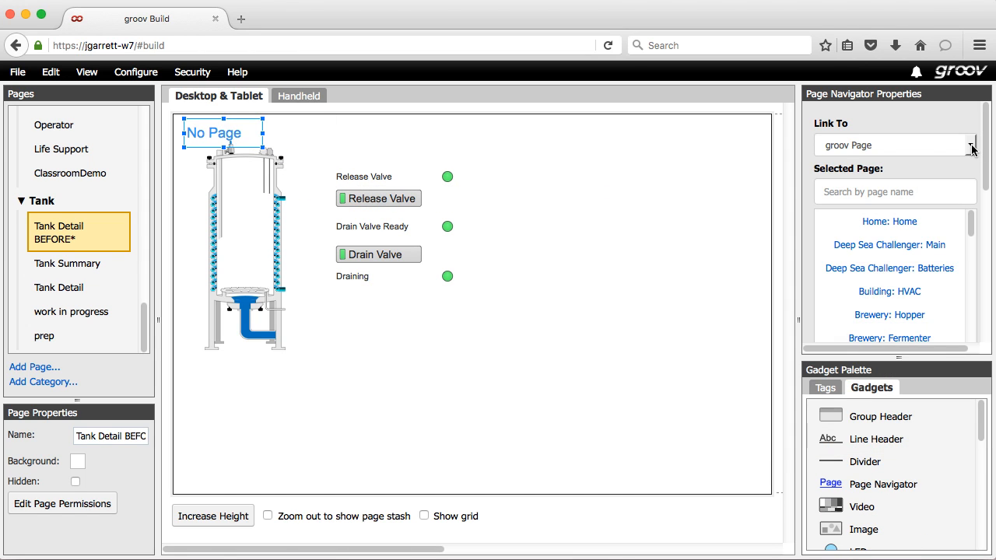
scroll(973, 159, "down", 6)
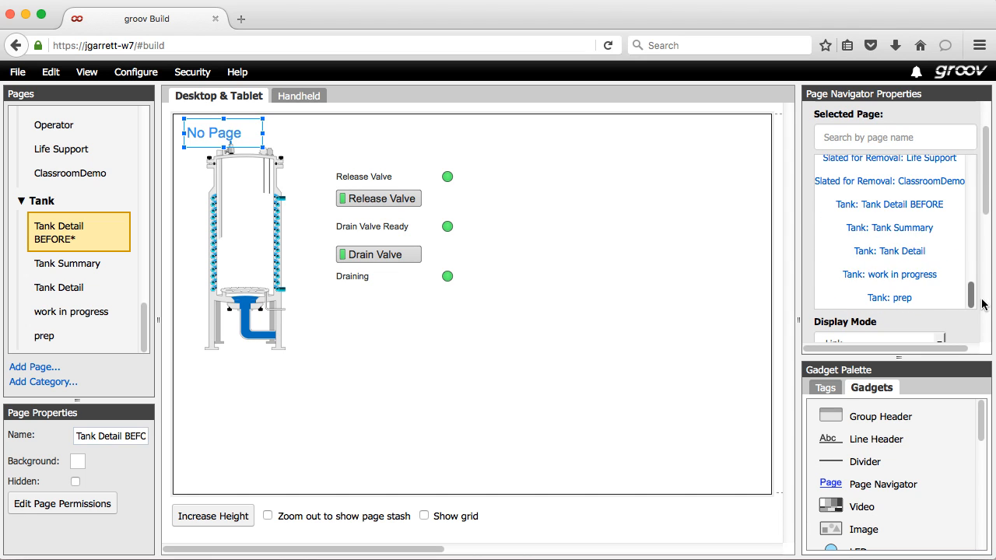
left_click(900, 235)
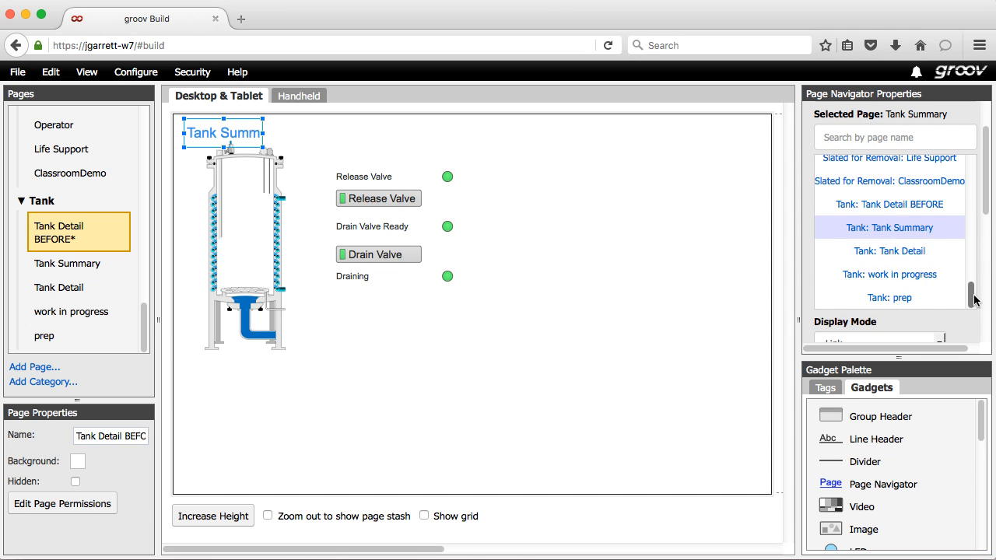
- Try displaying the Tank Summary page navigator as a button
scroll(856, 218, "down", 4)
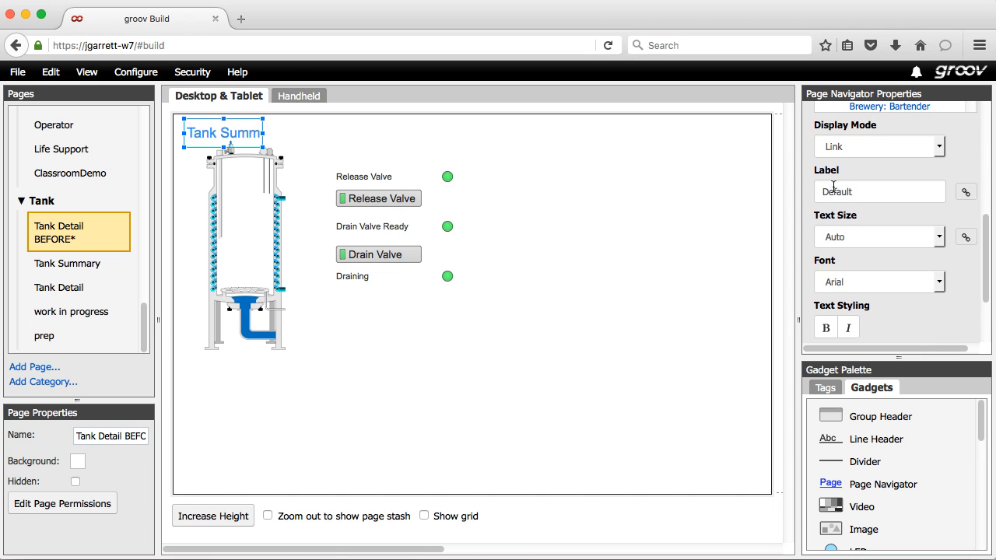
left_click(940, 147)
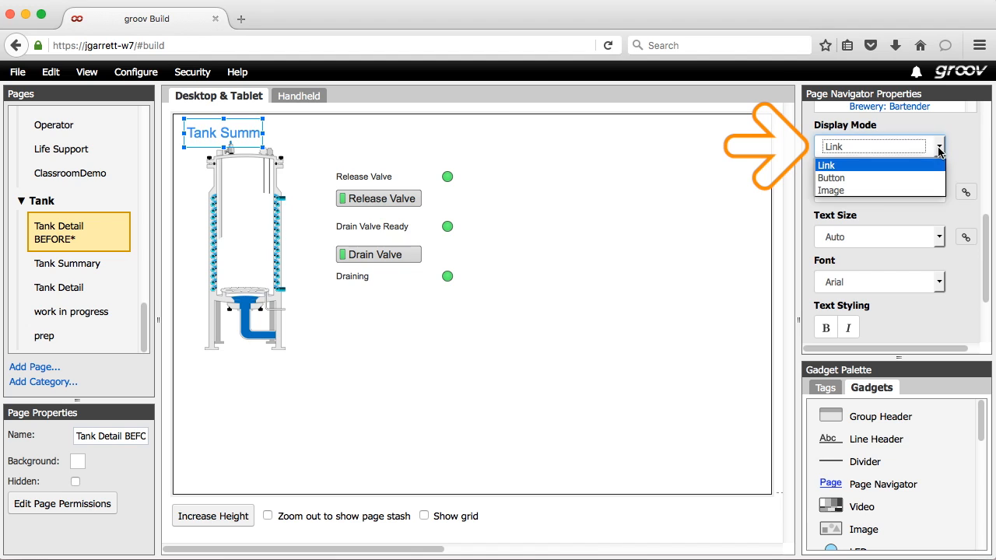
left_click(864, 178)
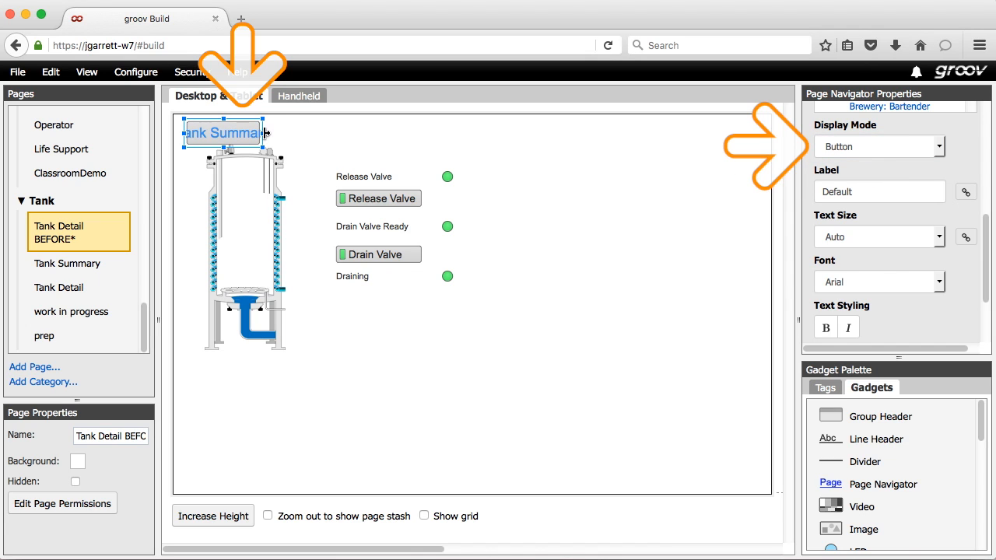
- Set the page navigator's display mode to Image and use return.svg from the image library
left_click(941, 147)
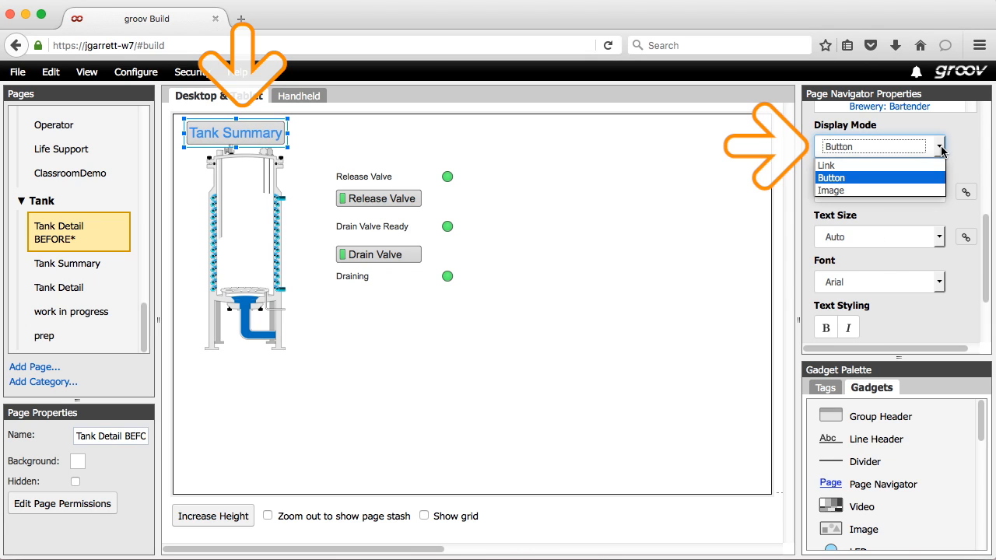
left_click(893, 190)
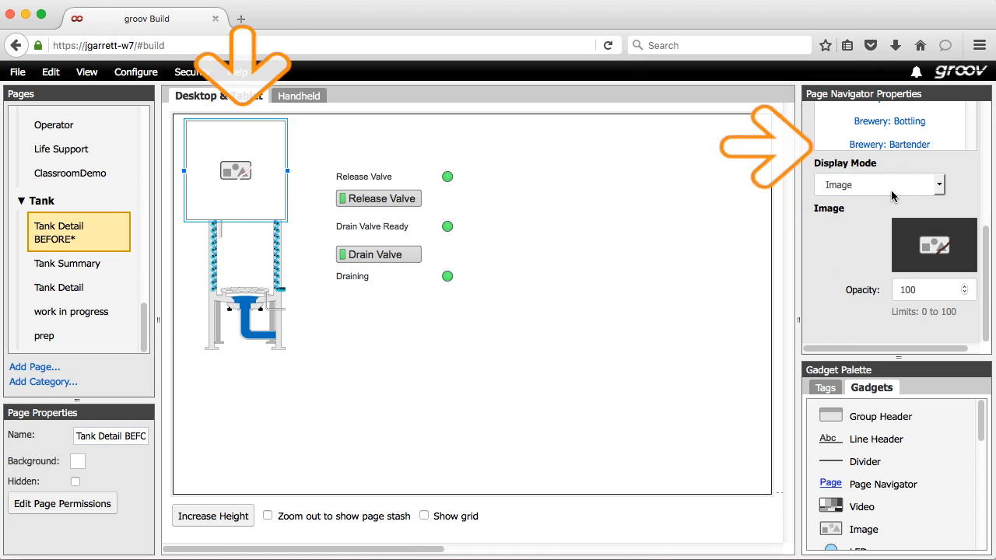
left_click(931, 248)
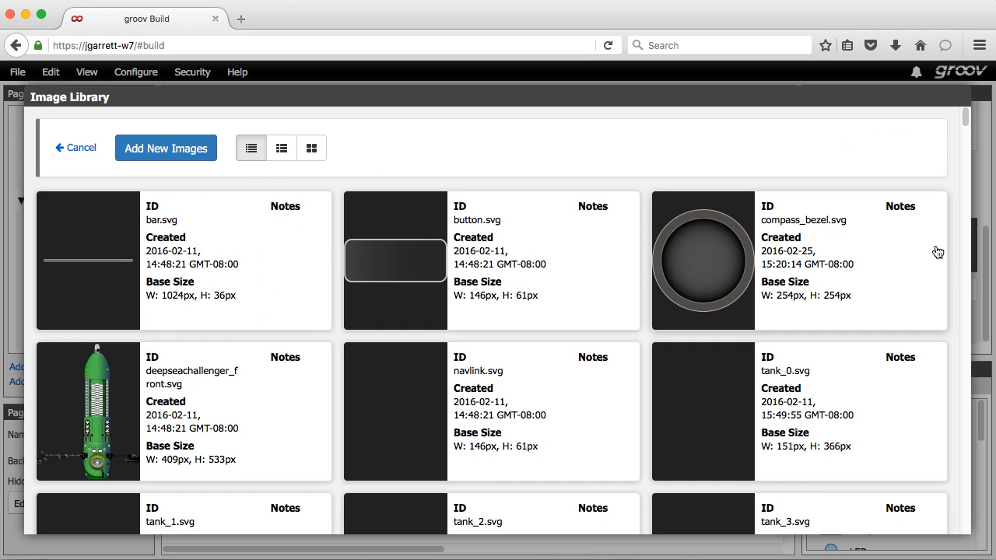
left_click_drag(966, 121, 967, 513)
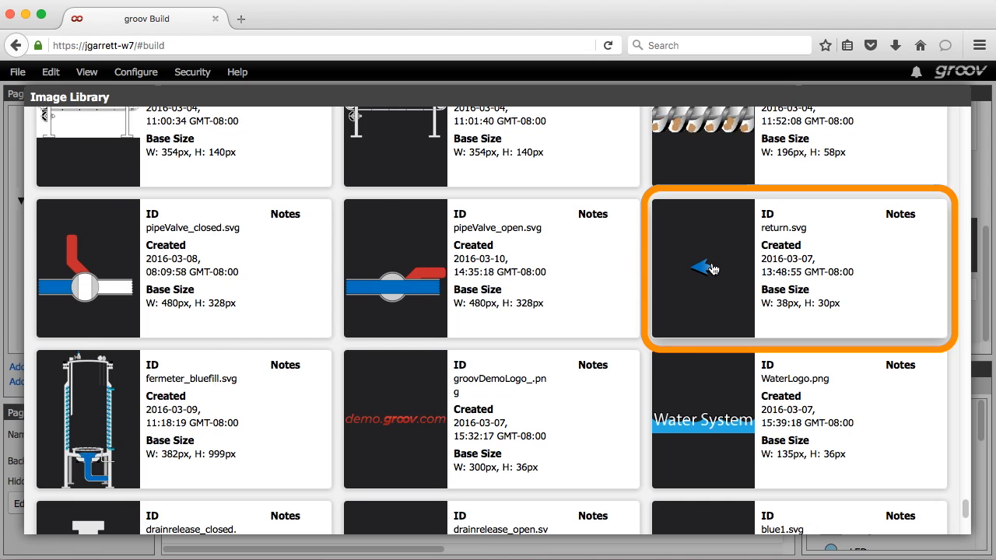
left_click(712, 268)
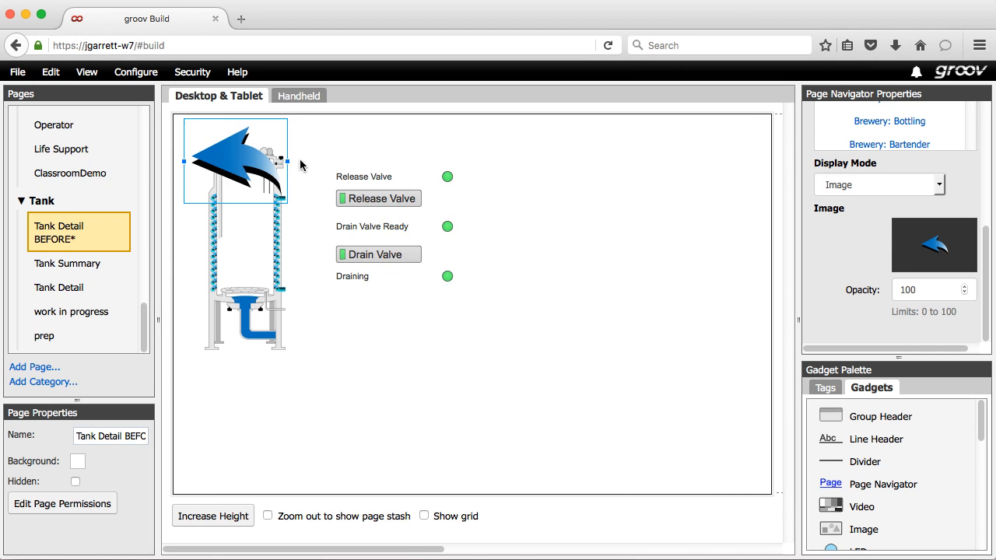
- Shrink the return arrow so it fits beside the top of the tank, and deselect it
left_click_drag(288, 161, 218, 137)
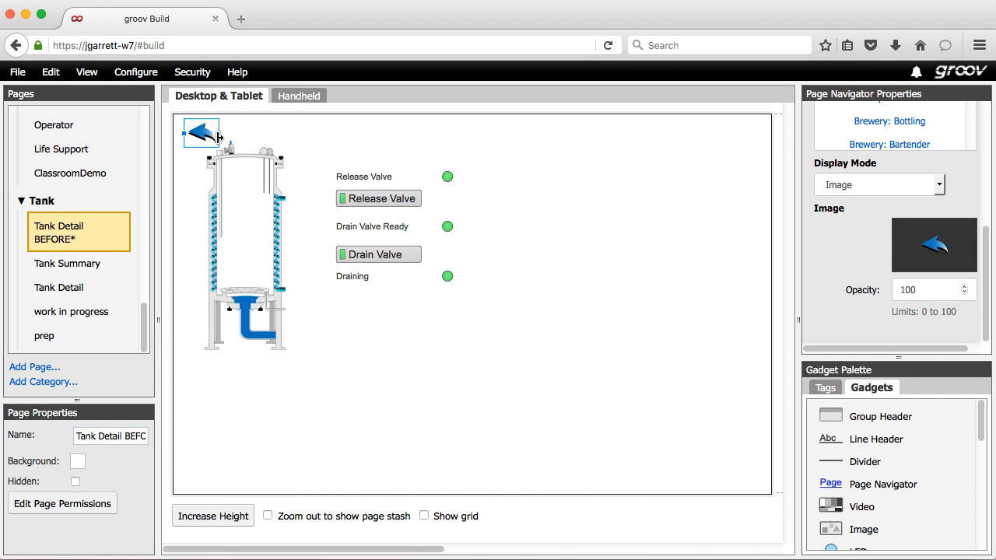
left_click(559, 246)
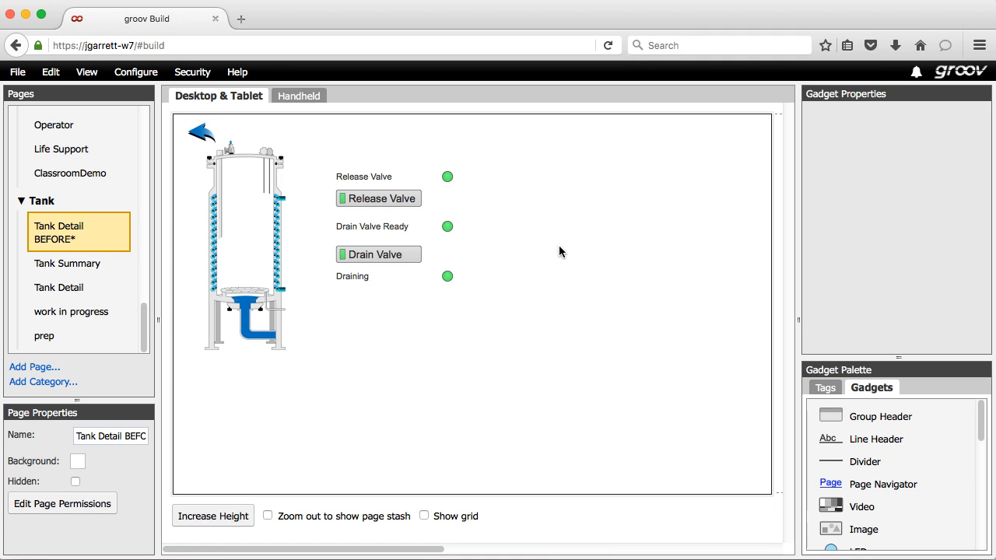
- Save all changes and test the image navigation from Tank Detail BEFORE to Tank Summary and back in groov View
left_click(17, 71)
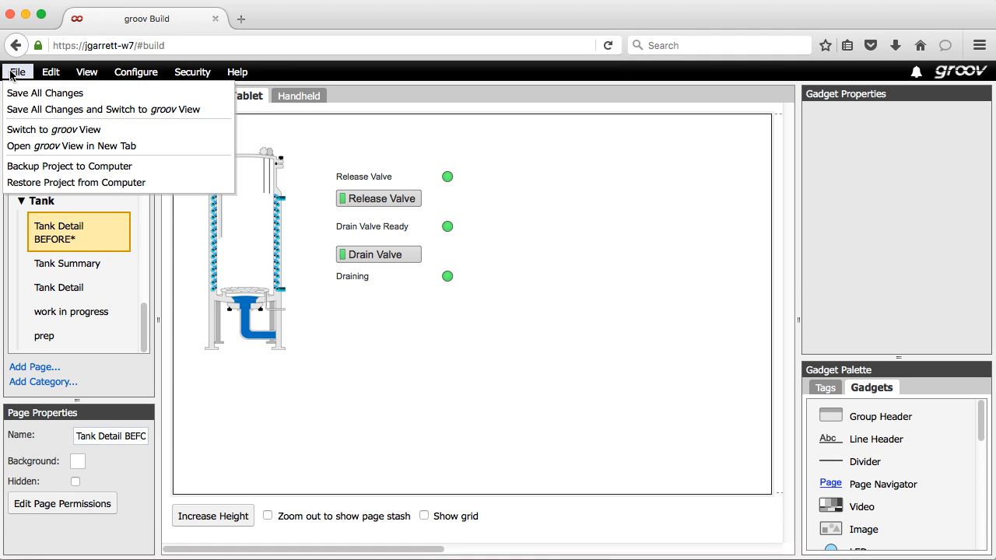
left_click(41, 110)
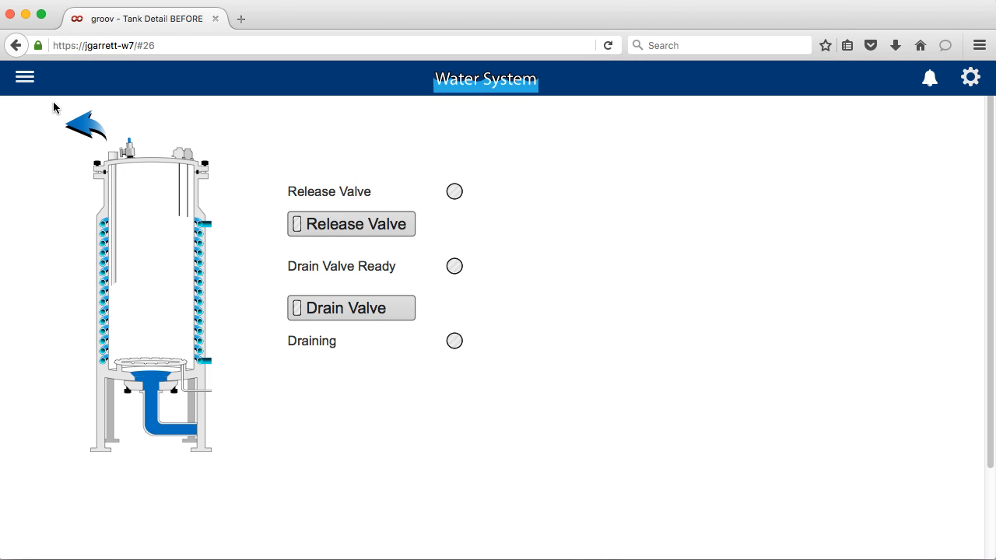
left_click(77, 129)
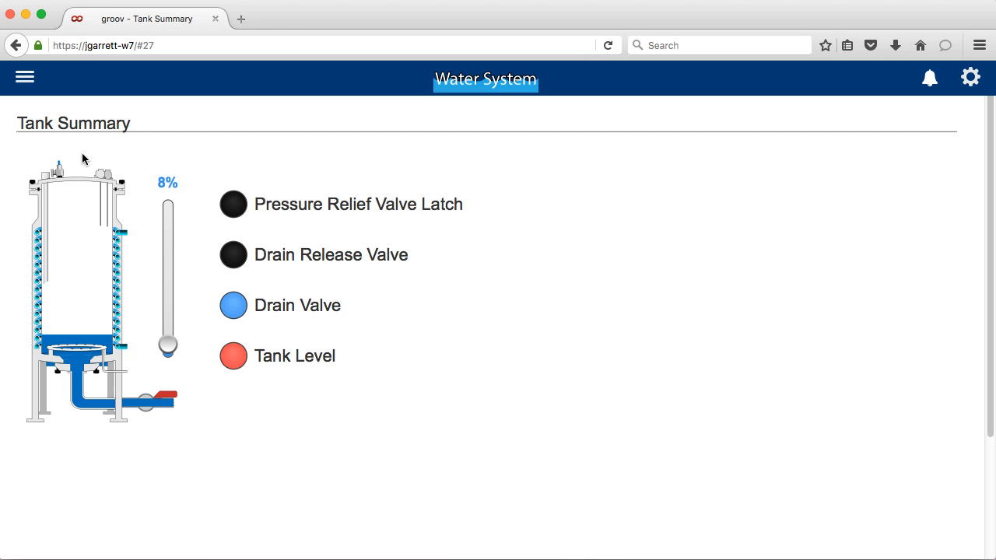
left_click(86, 198)
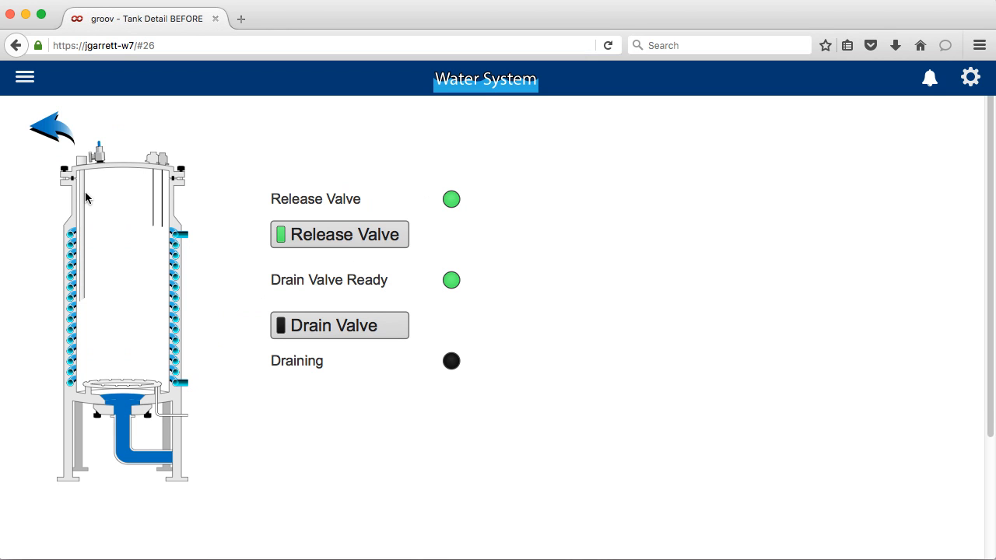
- Return to groov Build and add an Image Indicator gadget beside the valve controls on the Tank Detail BEFORE page
left_click(969, 81)
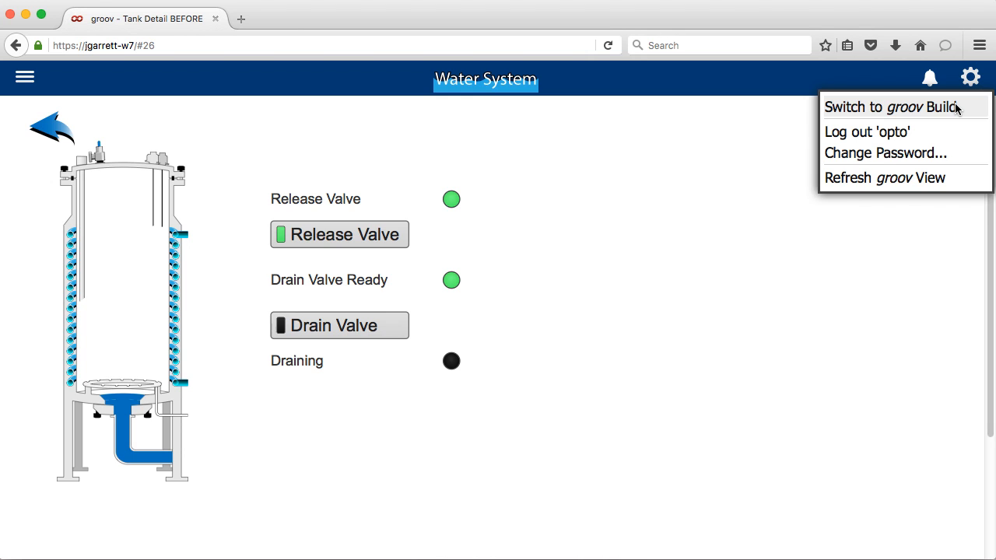
left_click(956, 108)
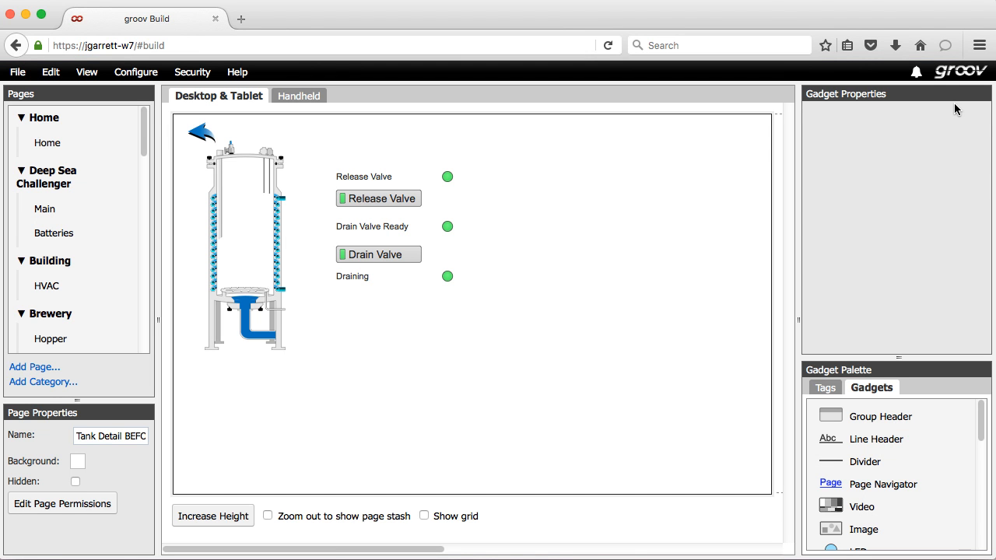
left_click_drag(982, 416, 986, 518)
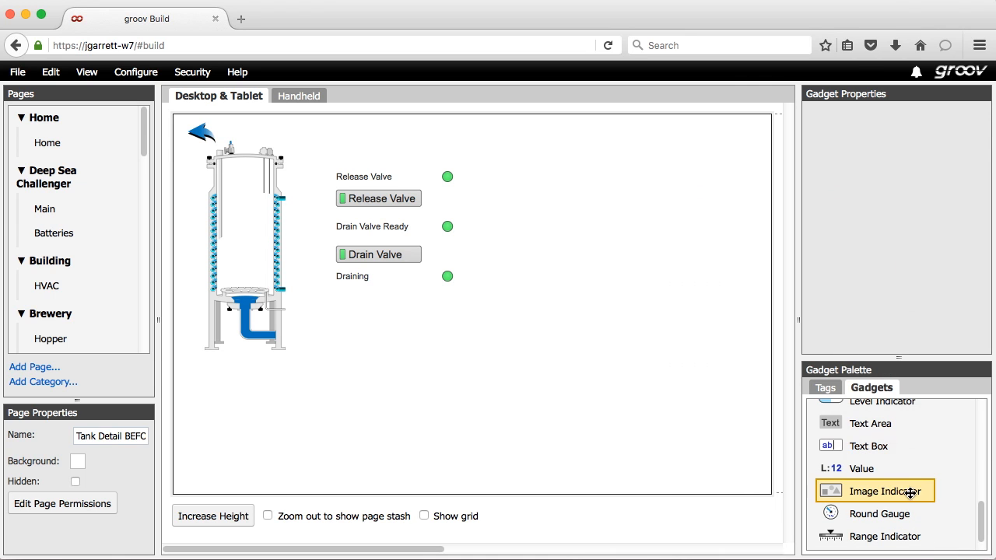
left_click_drag(911, 492, 602, 236)
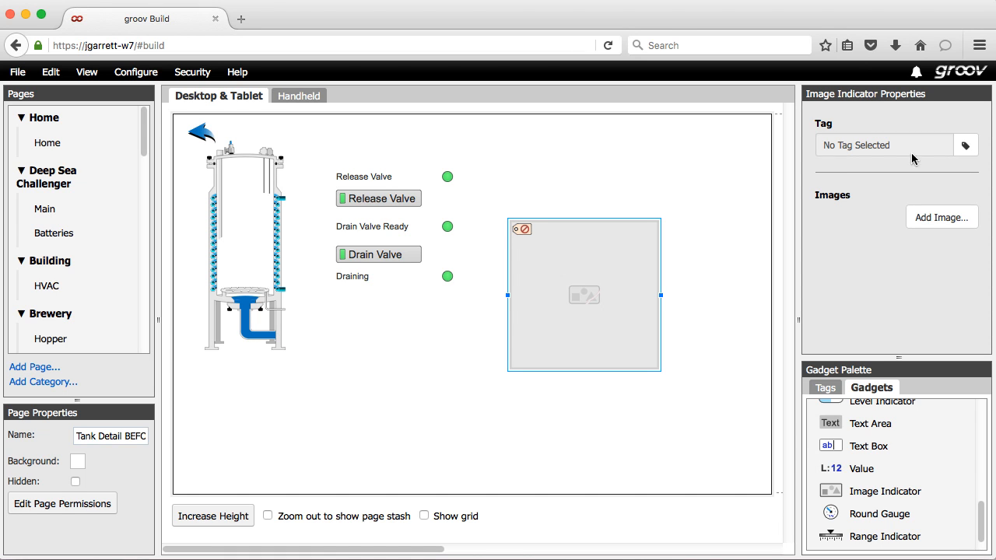
- Assign bool Variable A from the Data Simulator's basic variables as the Image Indicator's tag
left_click(964, 149)
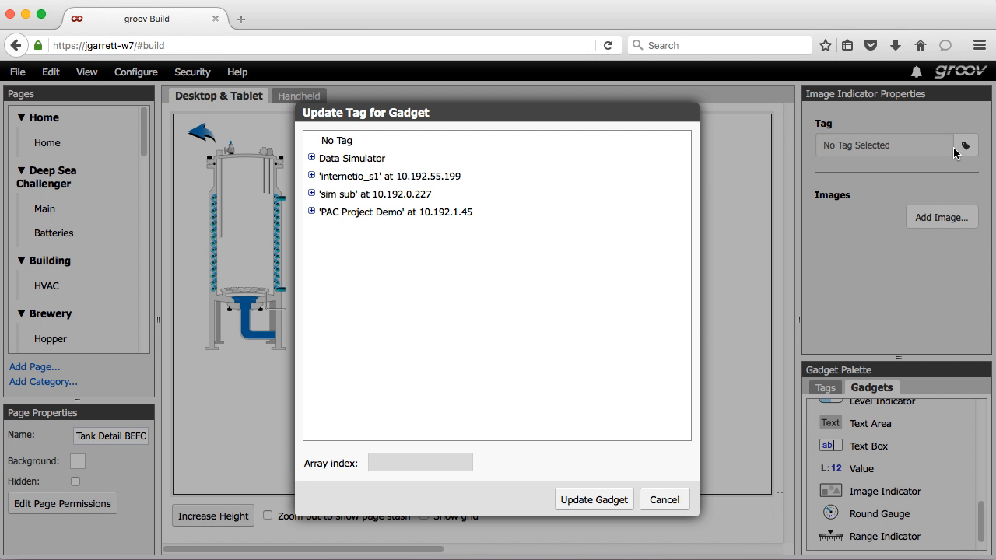
left_click(312, 158)
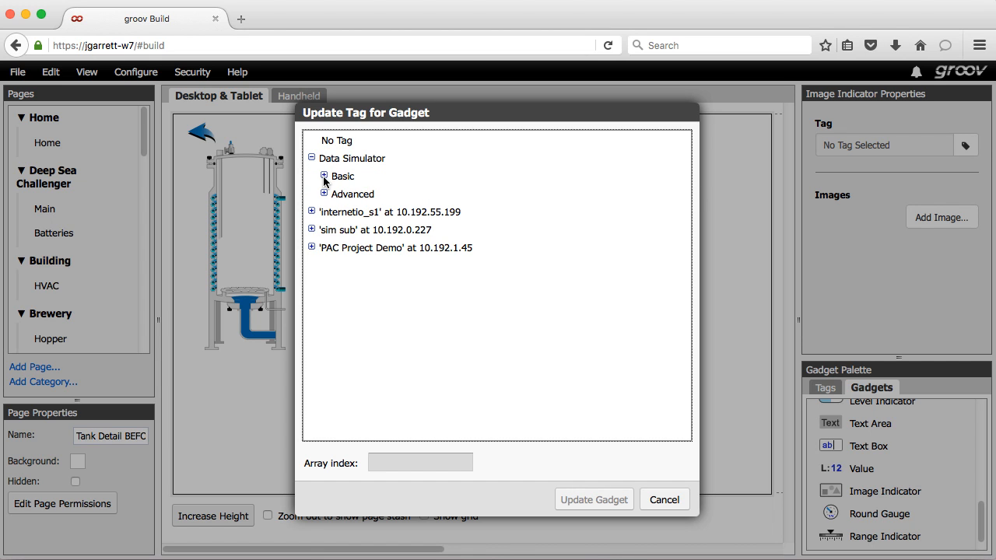
left_click(324, 177)
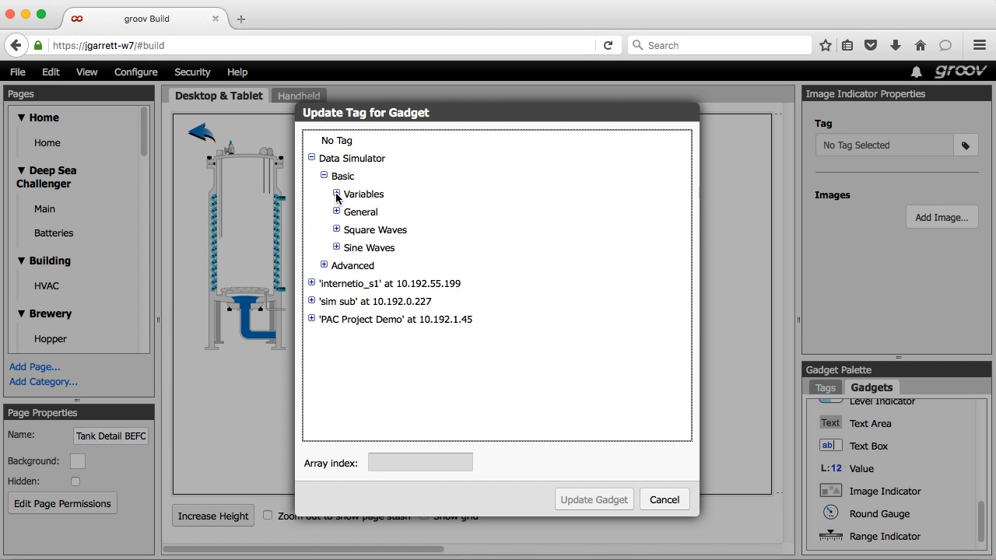
left_click(336, 194)
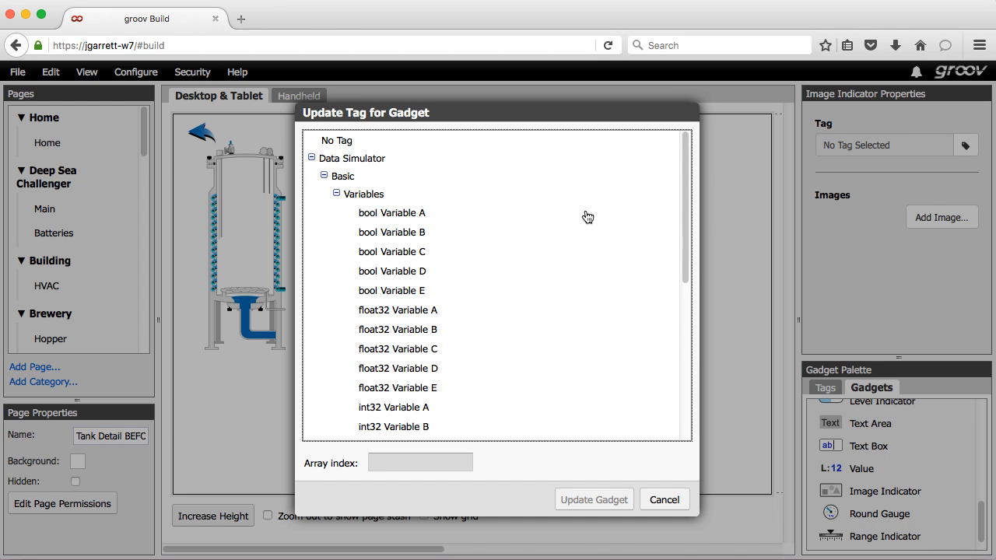
mouse_move(684, 217)
left_mouse_down()
mouse_move(720, 332)
mouse_move(670, 225)
left_mouse_up()
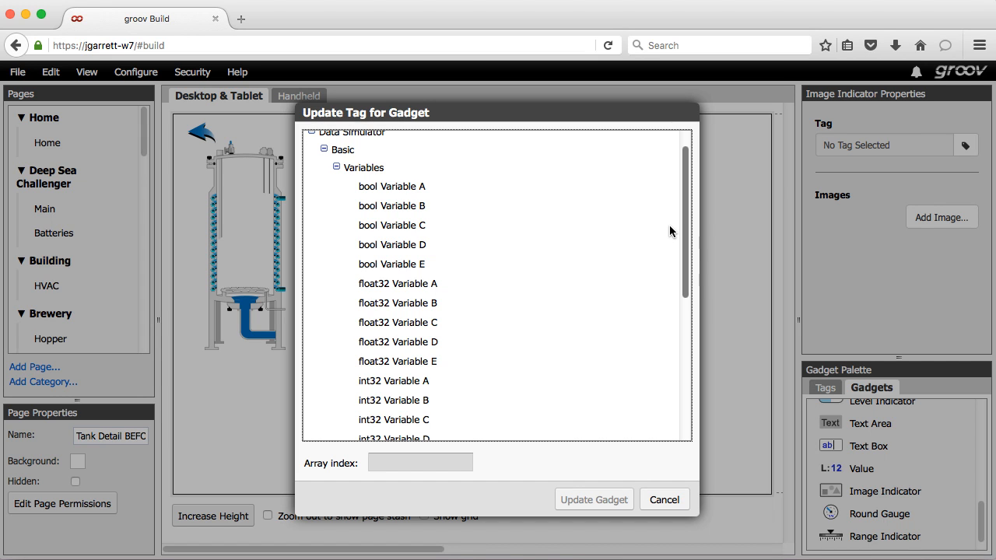
left_click(409, 189)
left_click(612, 499)
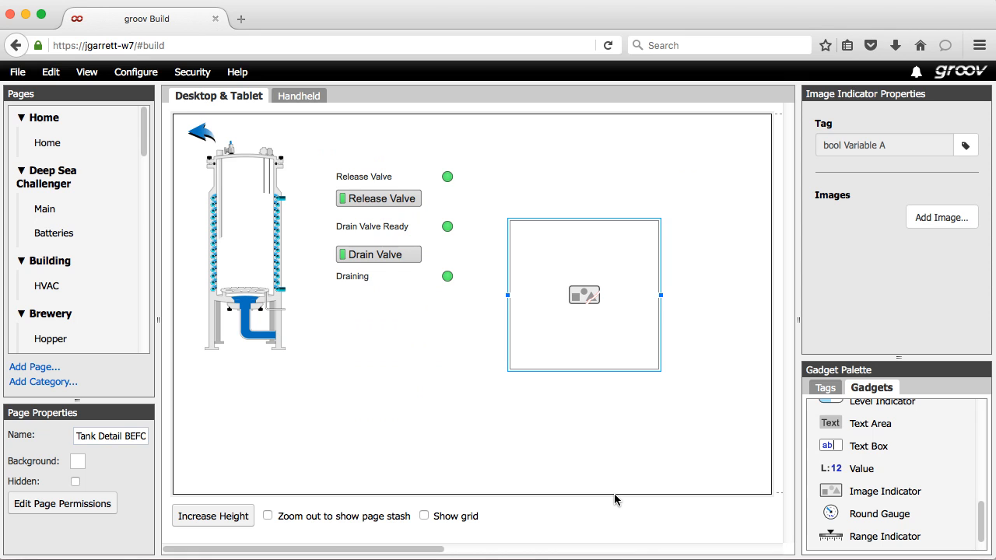
- Add drainrelease_closed.svg from the image library as the Image Indicator's image for the tag value False
left_click(927, 221)
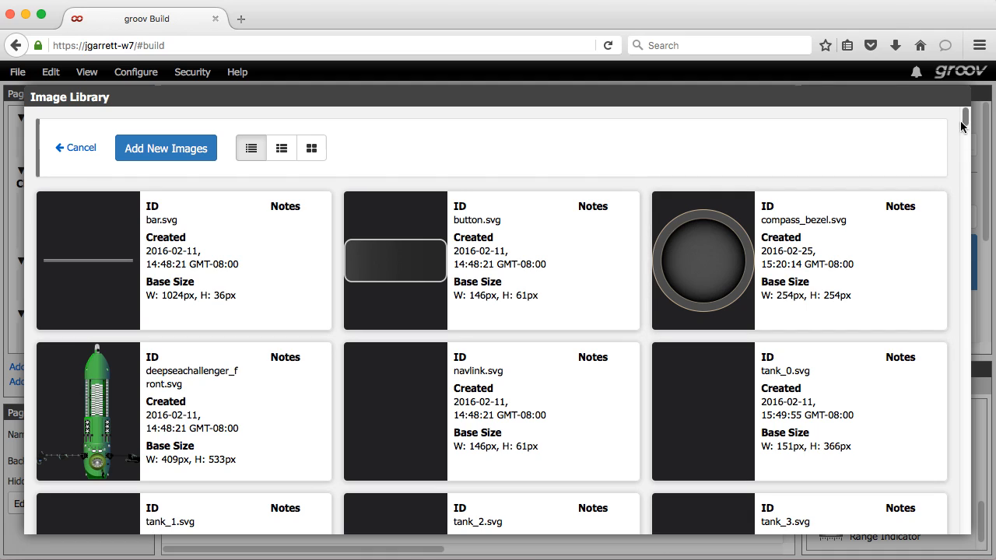
left_click_drag(967, 118, 987, 518)
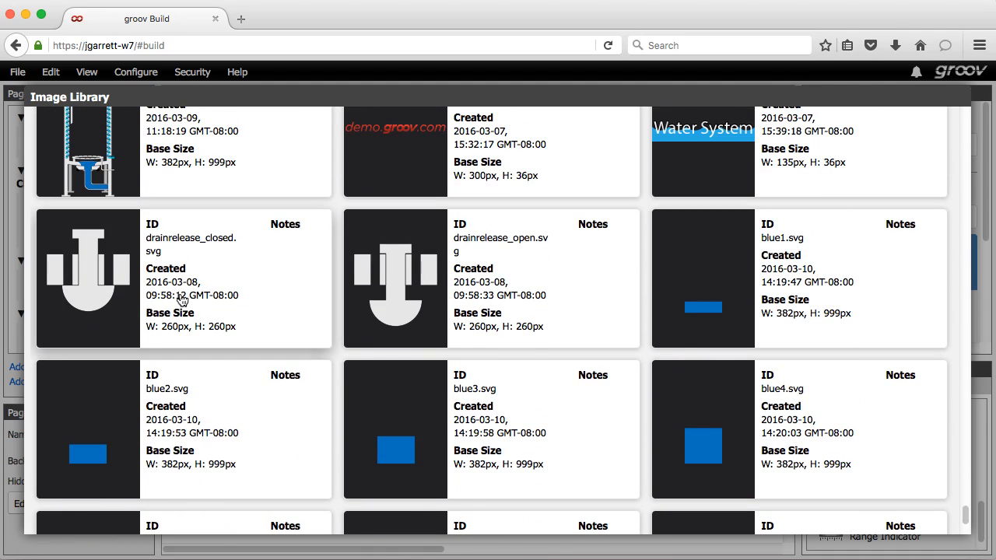
left_click(109, 274)
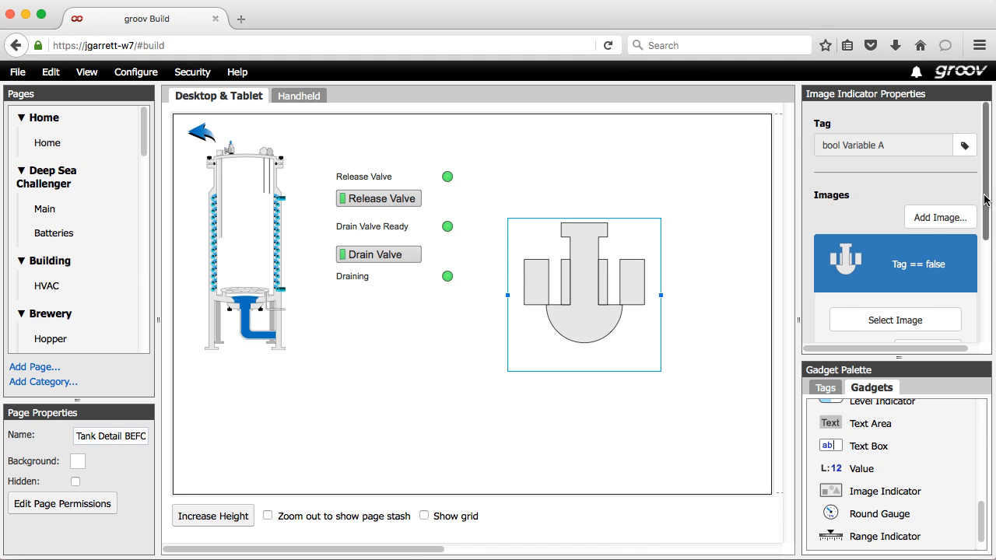
scroll(979, 201, "down", 3)
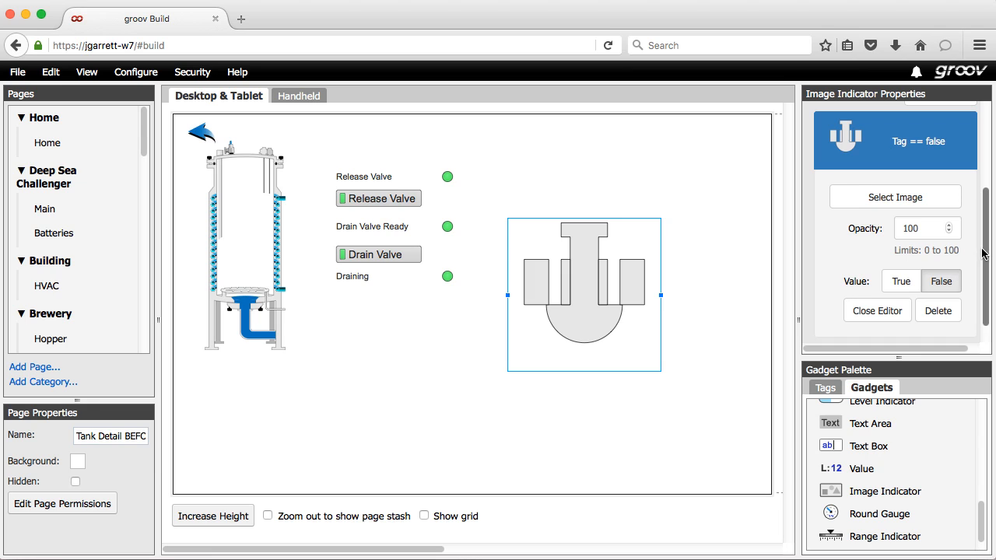
scroll(985, 250, "down", 2)
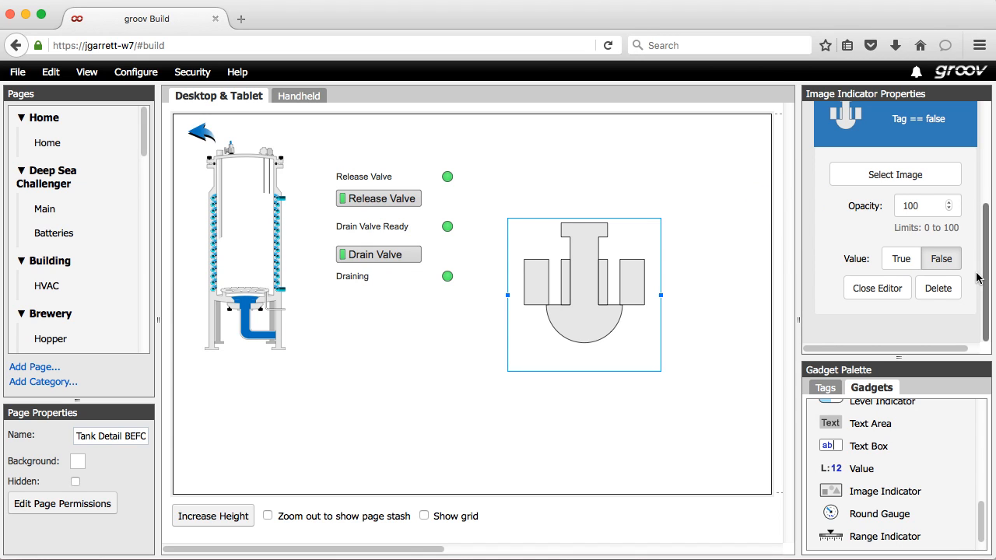
left_click(896, 290)
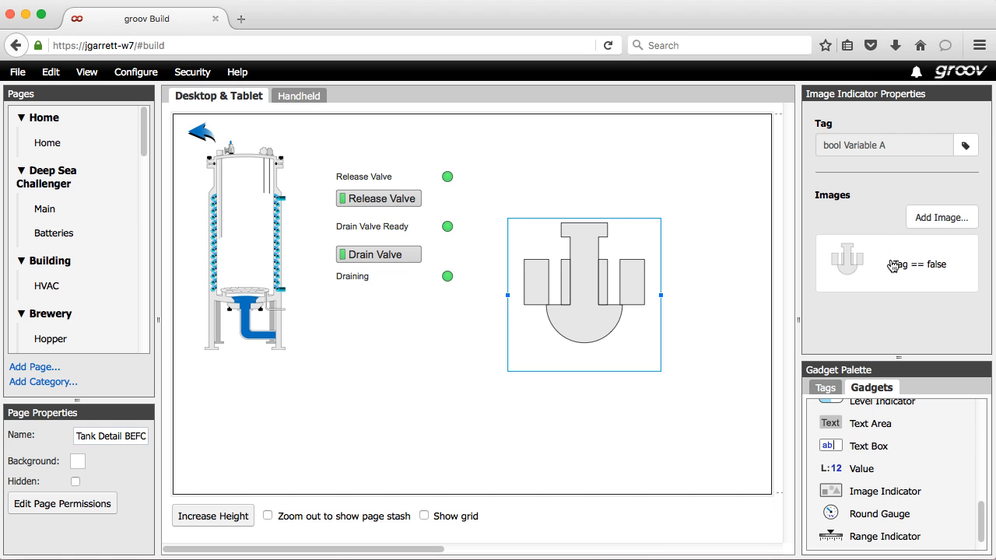
- Add drainrelease_open.svg from the image library as the Image Indicator's image for the tag value True
left_click(936, 222)
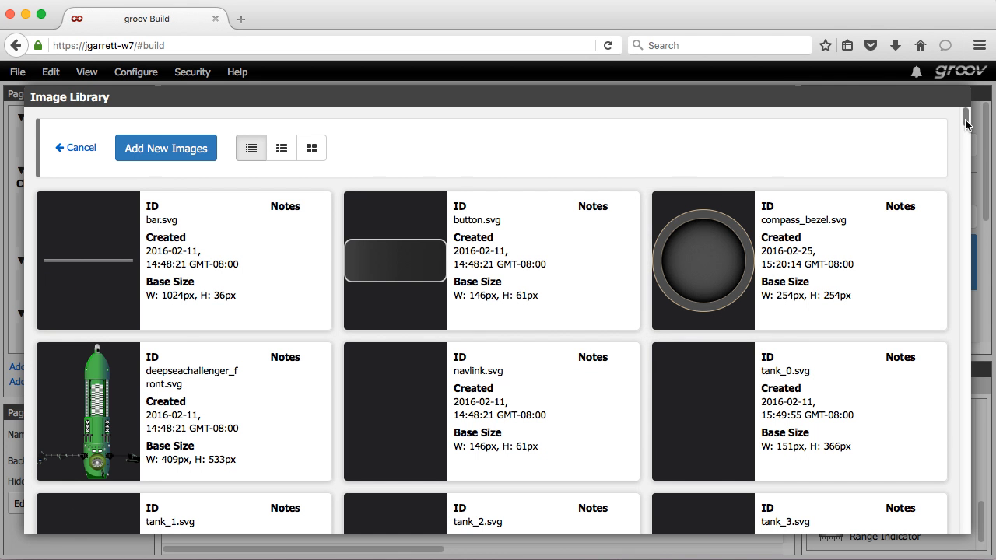
left_click_drag(966, 120, 985, 520)
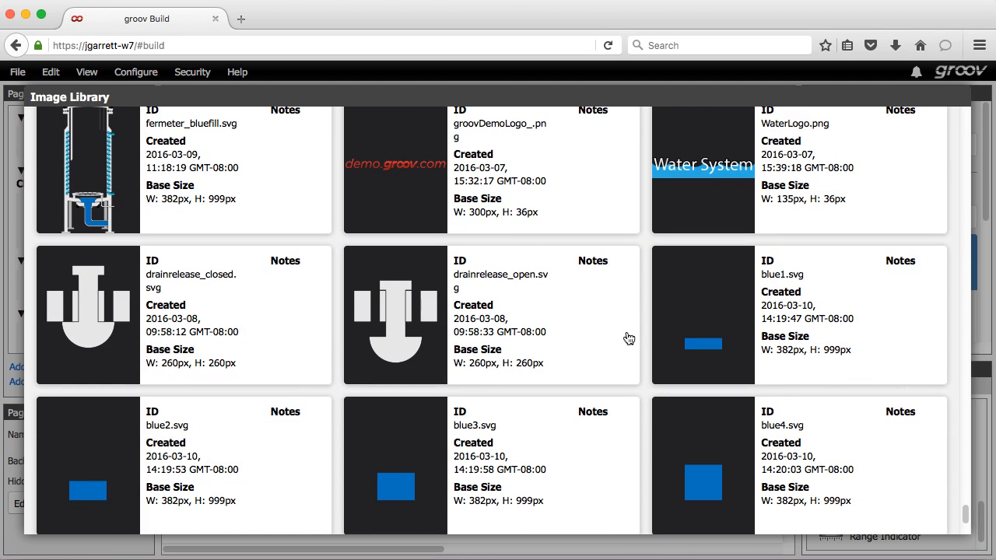
left_click(405, 318)
scroll(988, 233, "down", 2)
scroll(985, 249, "down", 2)
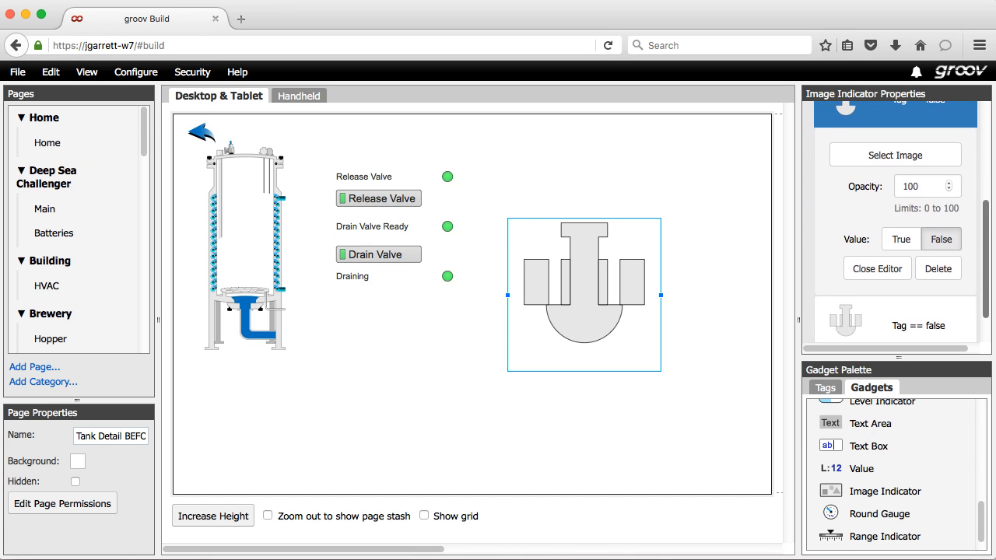
left_click(901, 243)
left_click(901, 266)
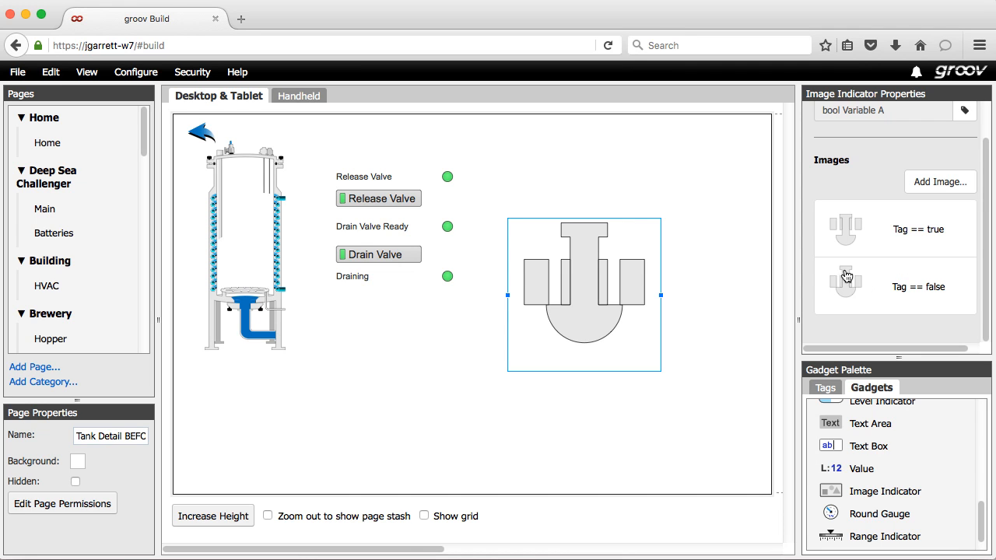
- Shrink the valve Image Indicator onto the top center of the tank, and save all changes while switching to groov View
left_click_drag(659, 294, 249, 159)
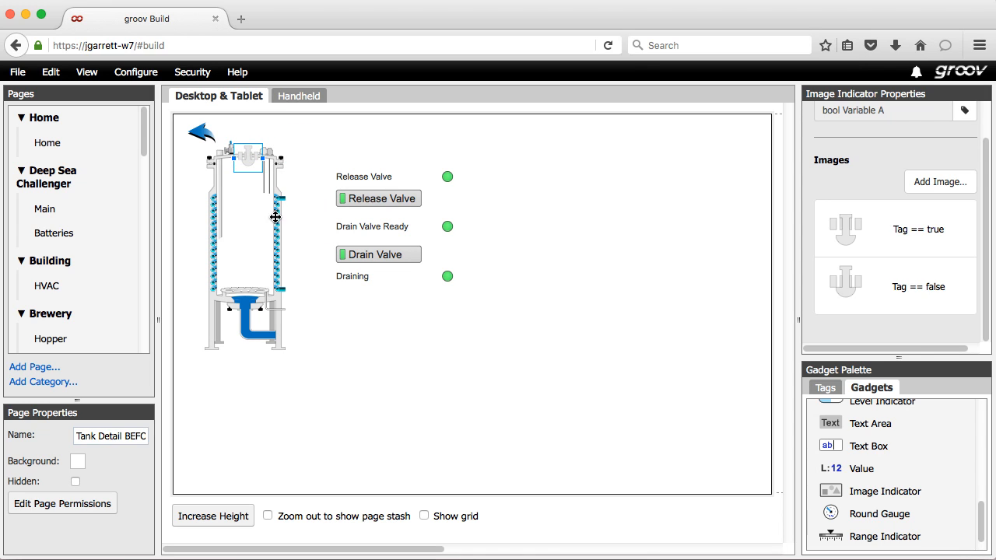
left_click(34, 73)
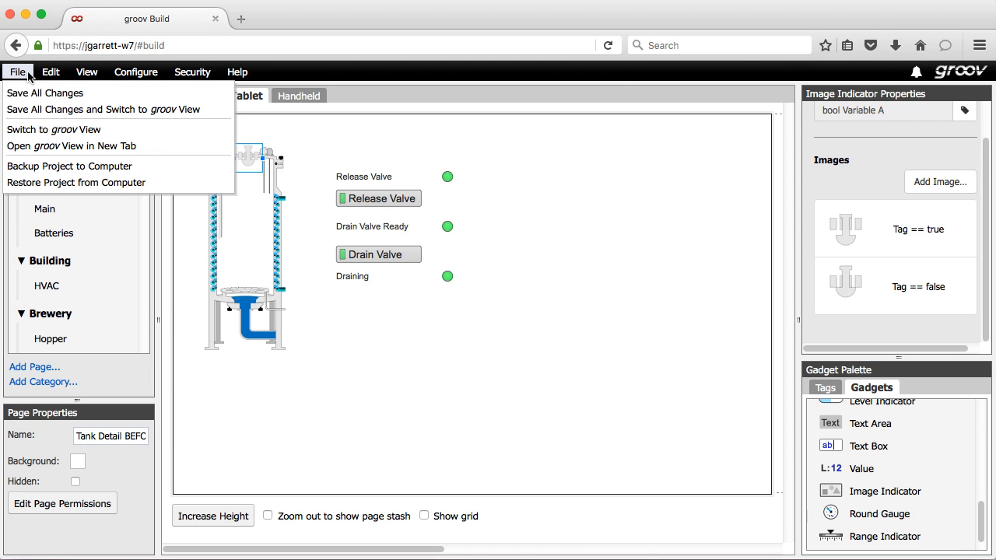
left_click(62, 113)
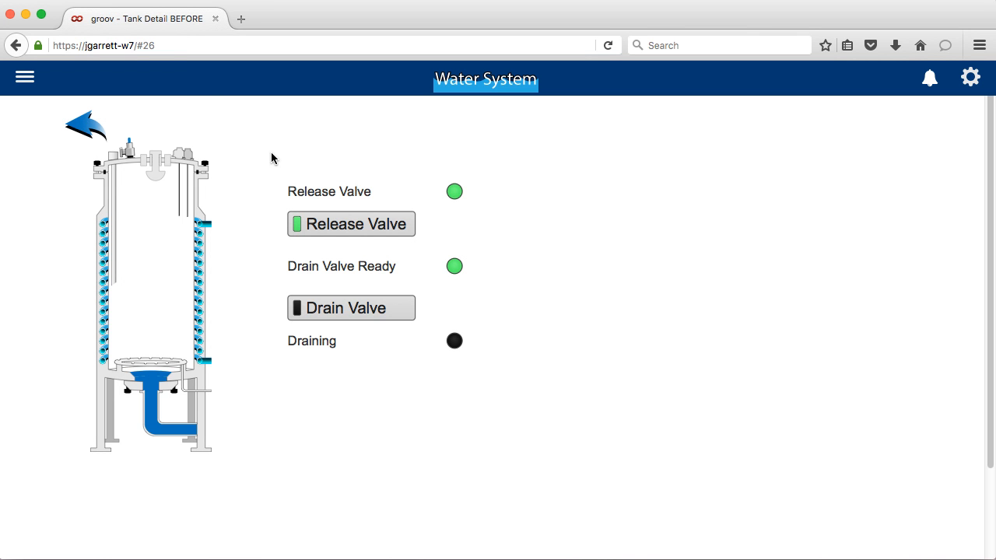
- Toggle Release Valve repeatedly to test the open and closed valve images, and return to groov Build
left_click(339, 225)
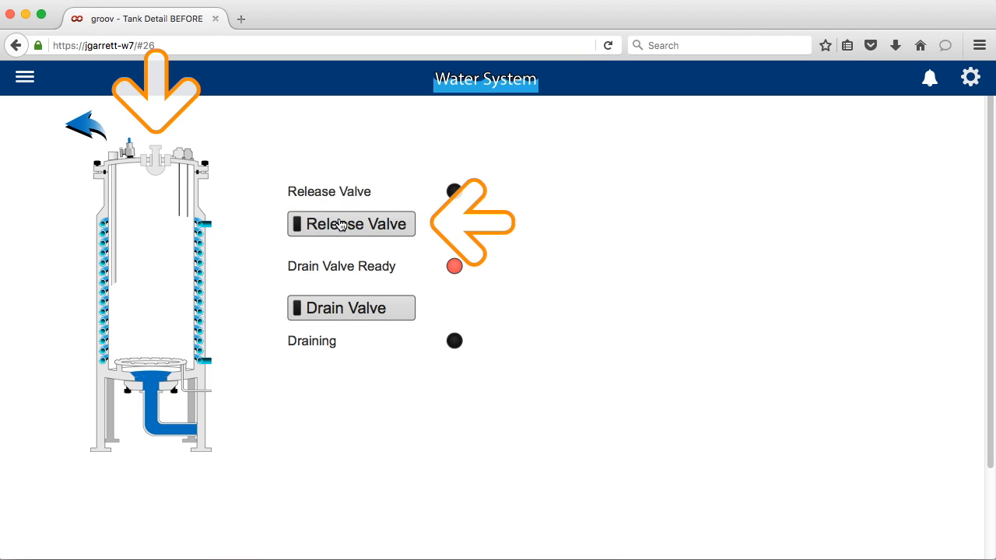
left_click(339, 225)
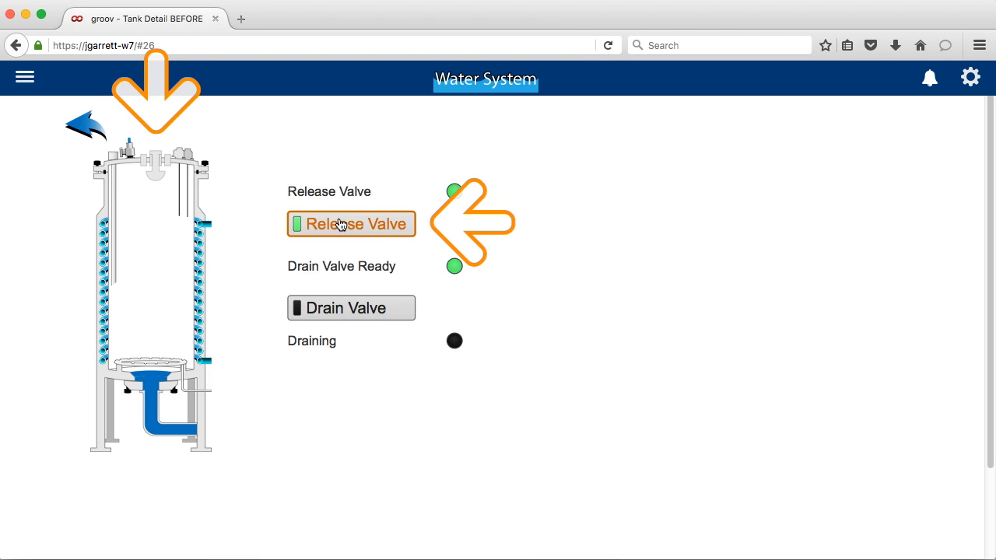
left_click(339, 225)
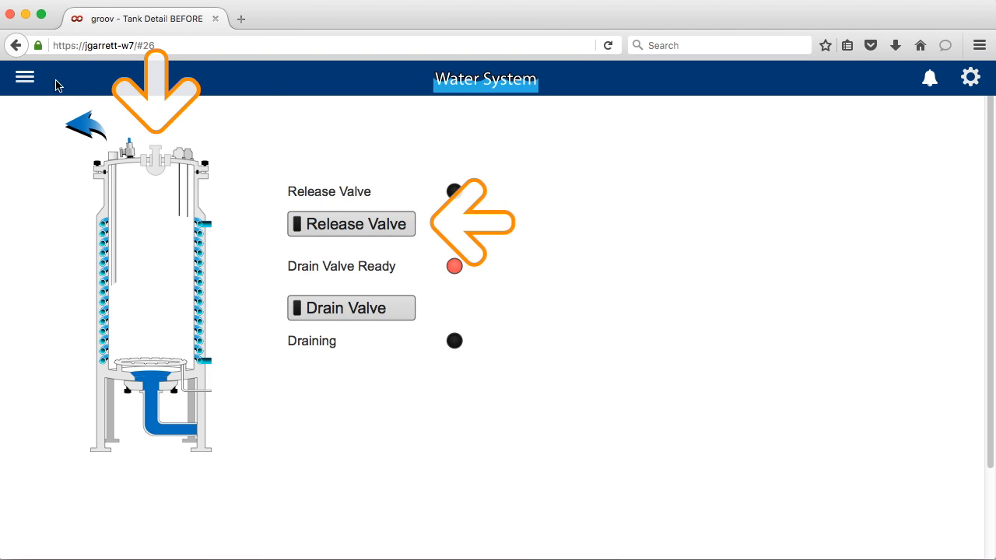
left_click(971, 80)
left_click(938, 112)
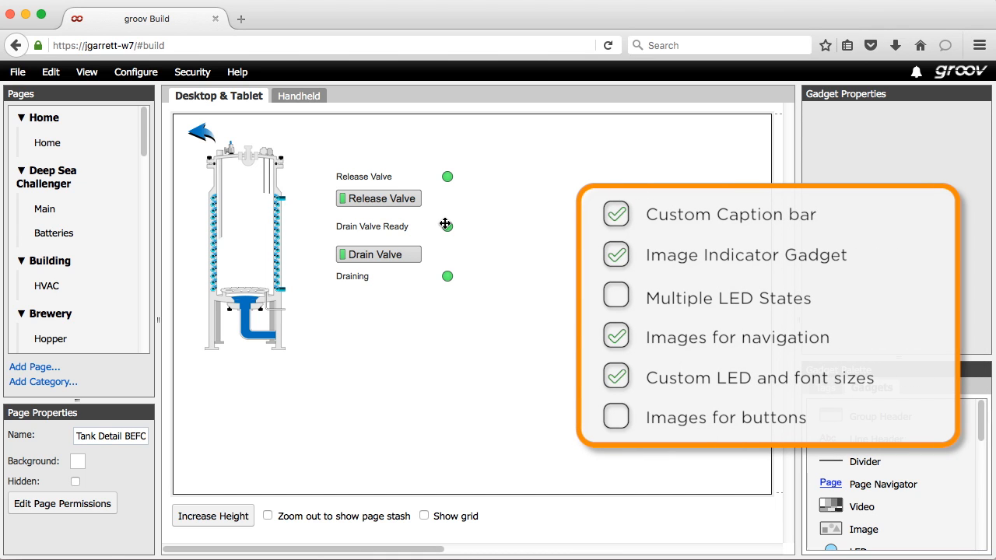
- Set the text size of the Drain Valve Ready LED's label to 12
left_click(446, 225)
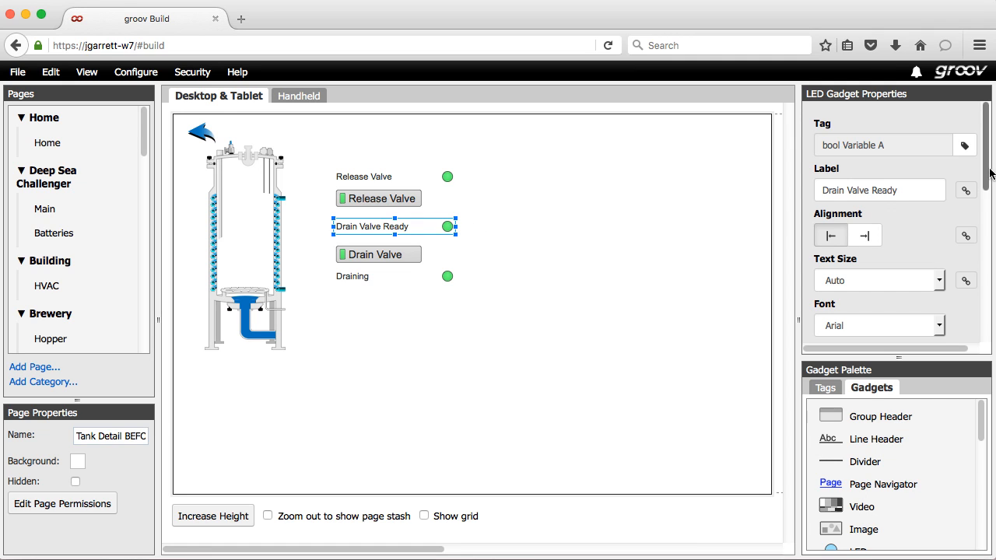
scroll(957, 218, "down", 2)
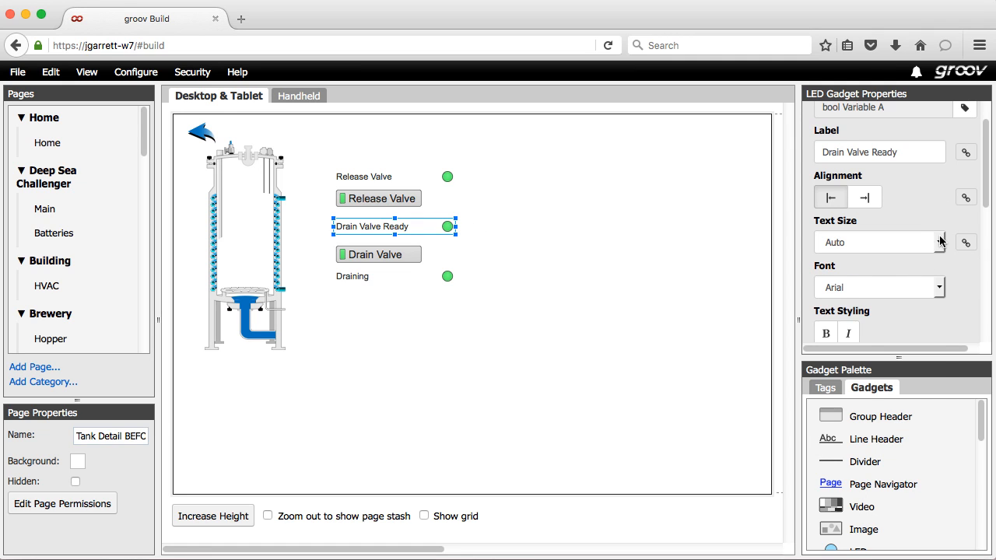
left_click(940, 242)
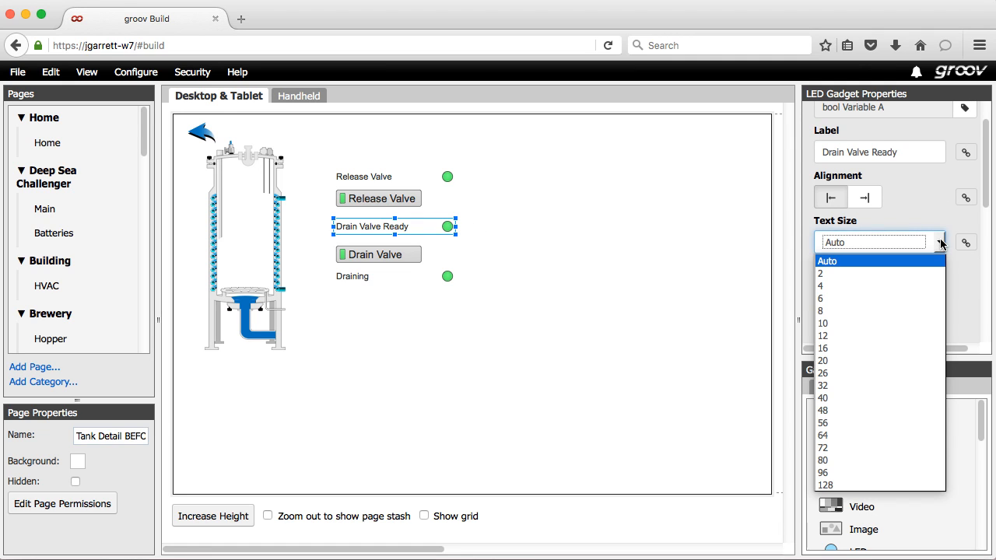
left_click(852, 335)
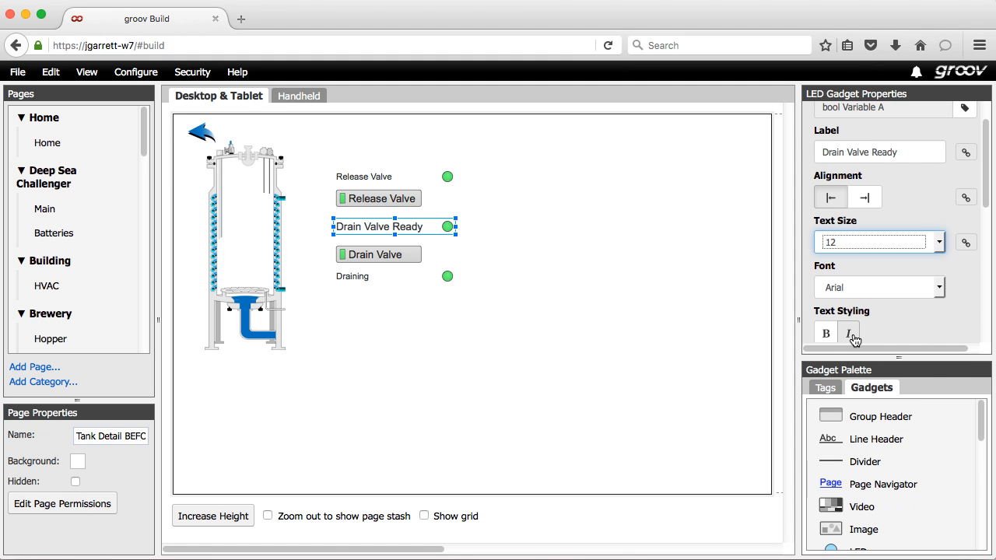
- Set the Drain Valve Ready LED's text size to 10 and enlarge its gadget, leaving the graphic size on Auto
left_click(940, 243)
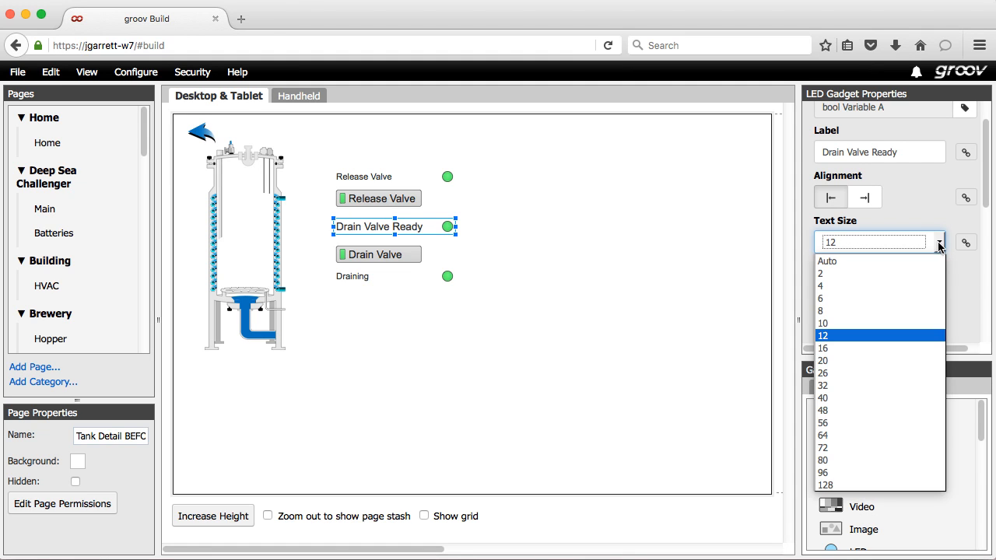
left_click(891, 324)
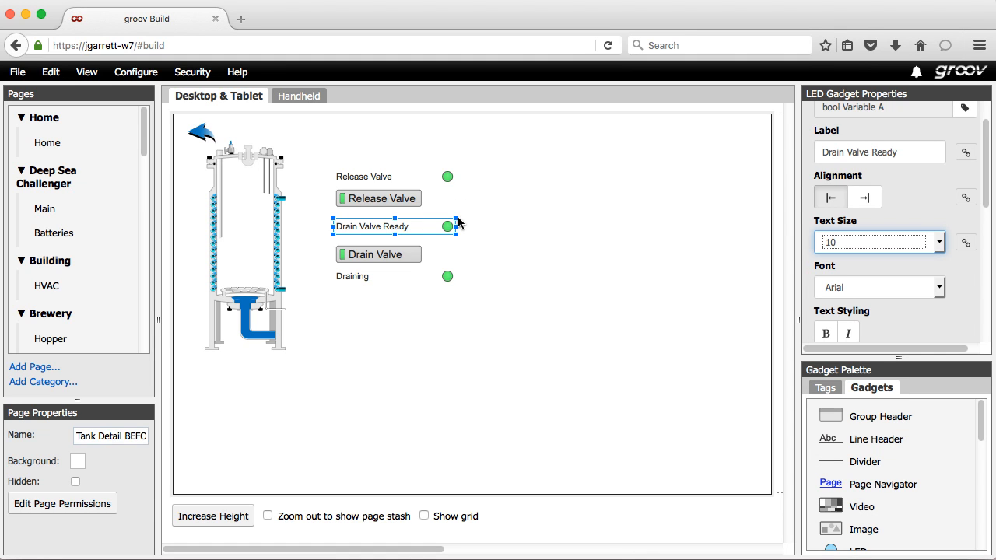
mouse_move(459, 219)
left_mouse_down()
mouse_move(463, 207)
mouse_move(453, 222)
left_mouse_up()
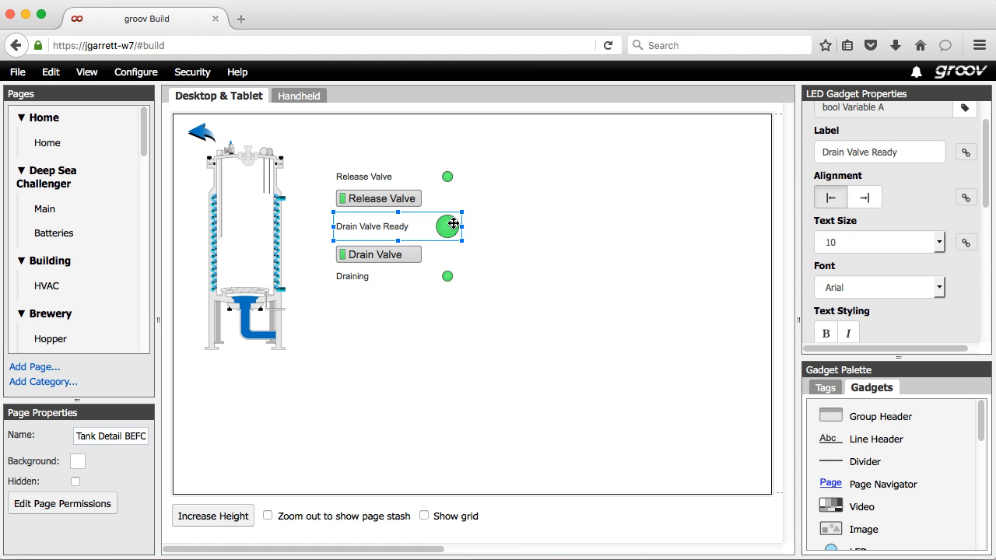
scroll(895, 233, "down", 5)
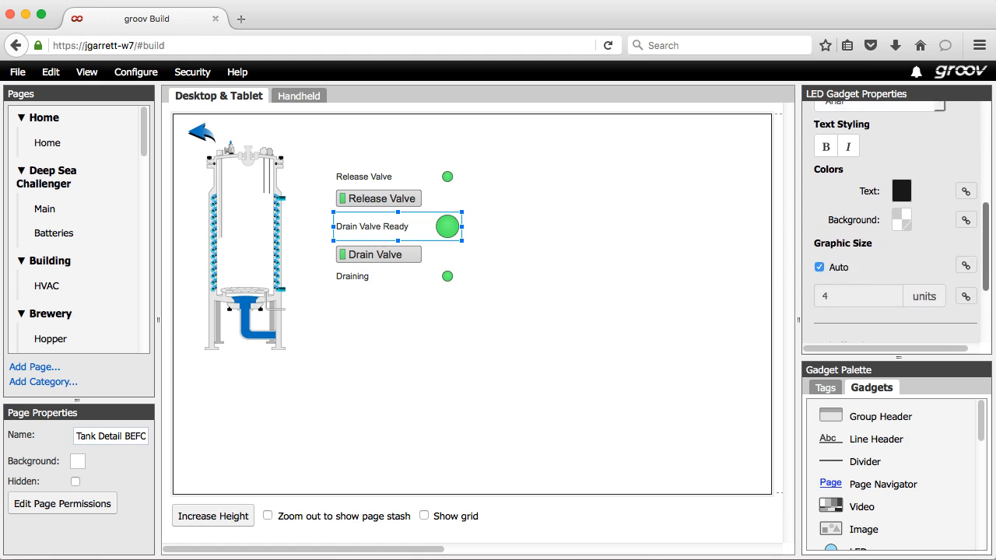
left_click(818, 240)
left_click(818, 241)
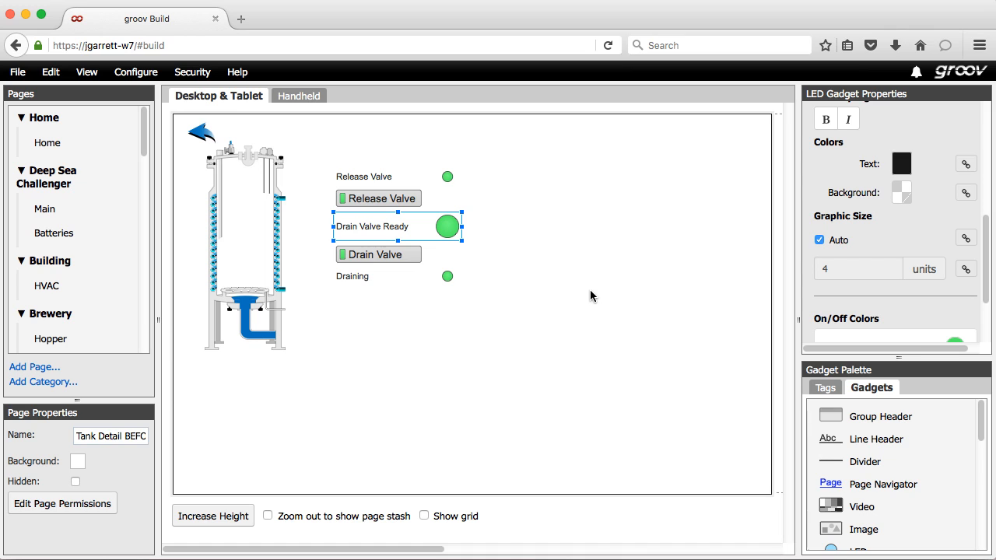
- Make the Drain Valve button taller and set its text size to 10
left_click(393, 255)
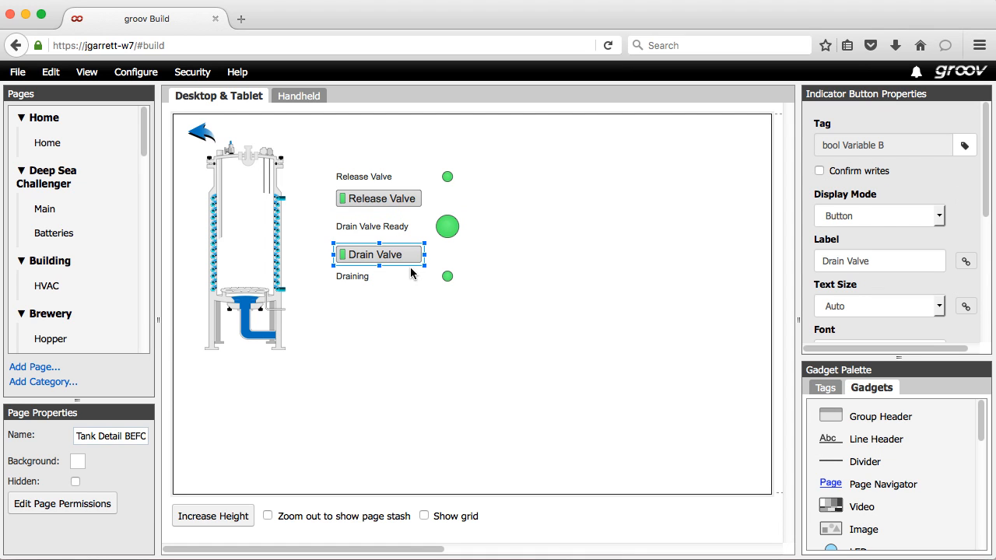
left_click_drag(424, 265, 424, 270)
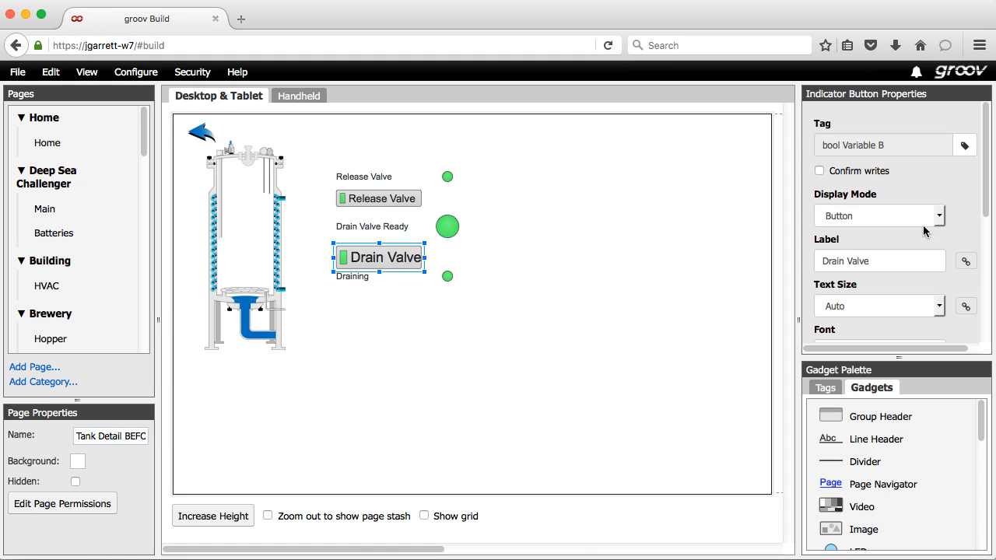
left_click(939, 306)
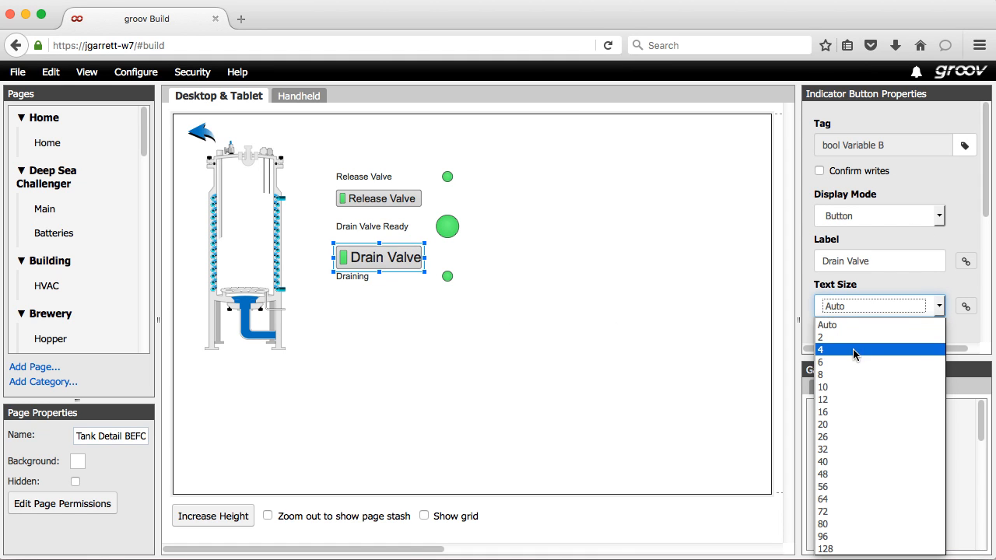
left_click(856, 387)
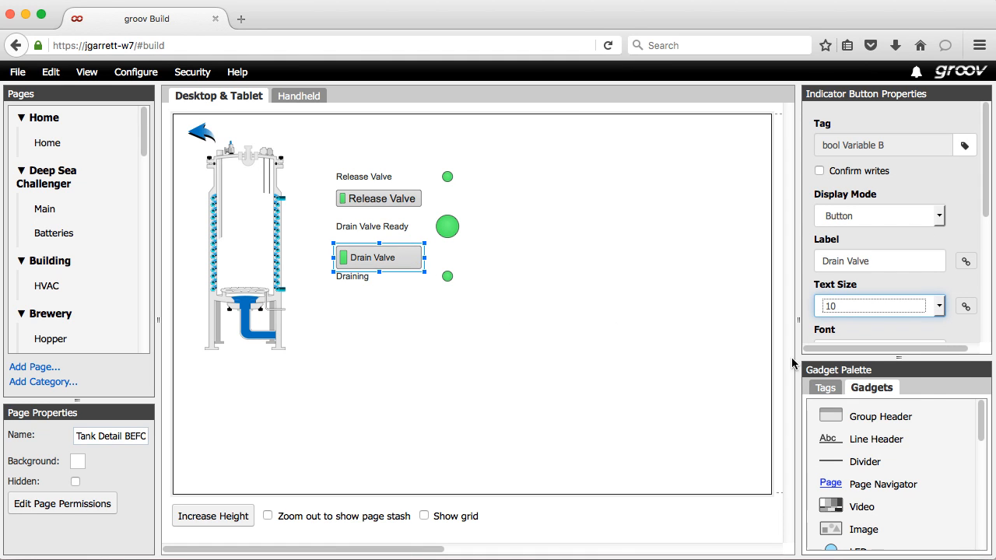
- Set the Release Valve button's text size to 10
left_click(374, 199)
left_click(939, 308)
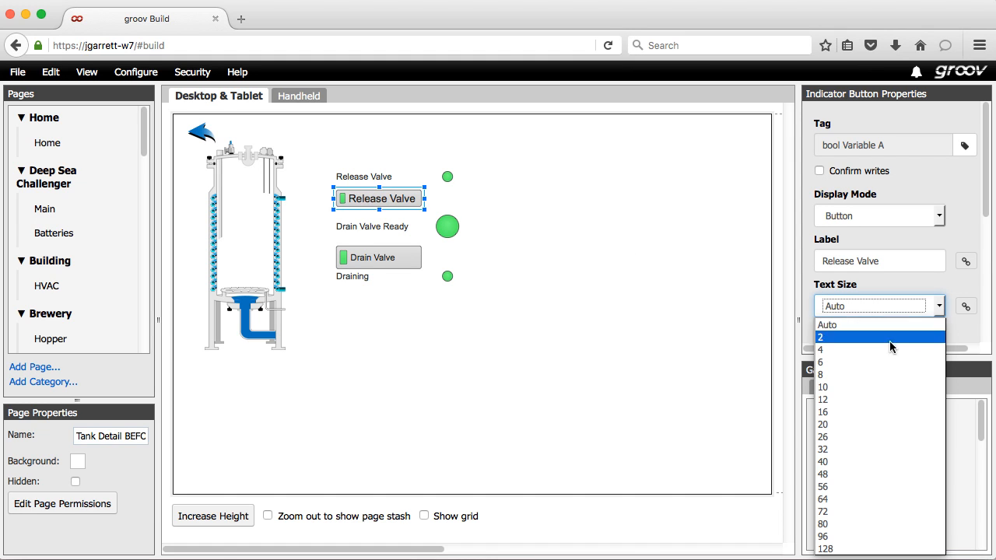
left_click(872, 387)
left_click(604, 335)
- Enlarge the Draining LED to match the Drain Valve Ready LED and set its text size to 10
left_click(404, 281)
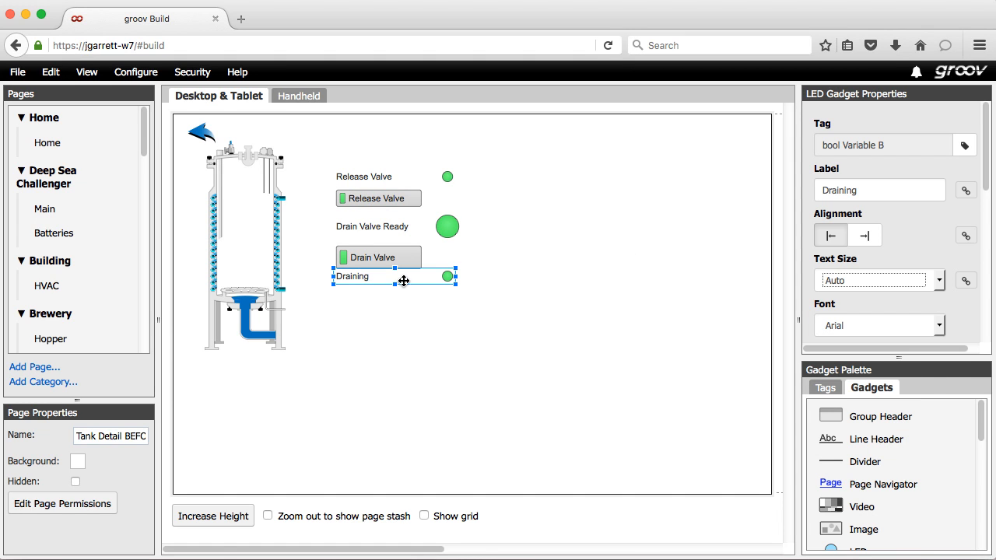
left_click_drag(396, 284, 395, 296)
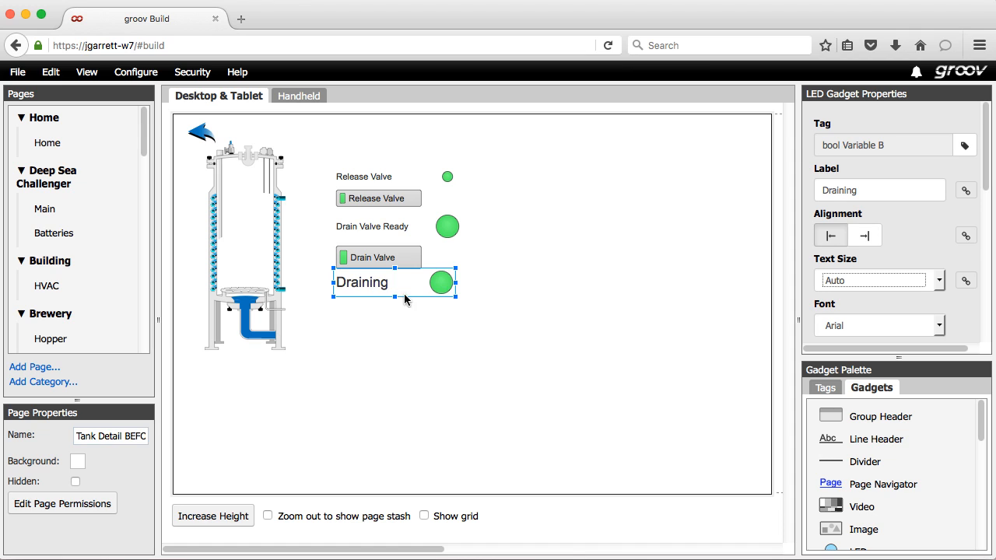
left_click_drag(456, 282, 462, 282)
left_click(939, 280)
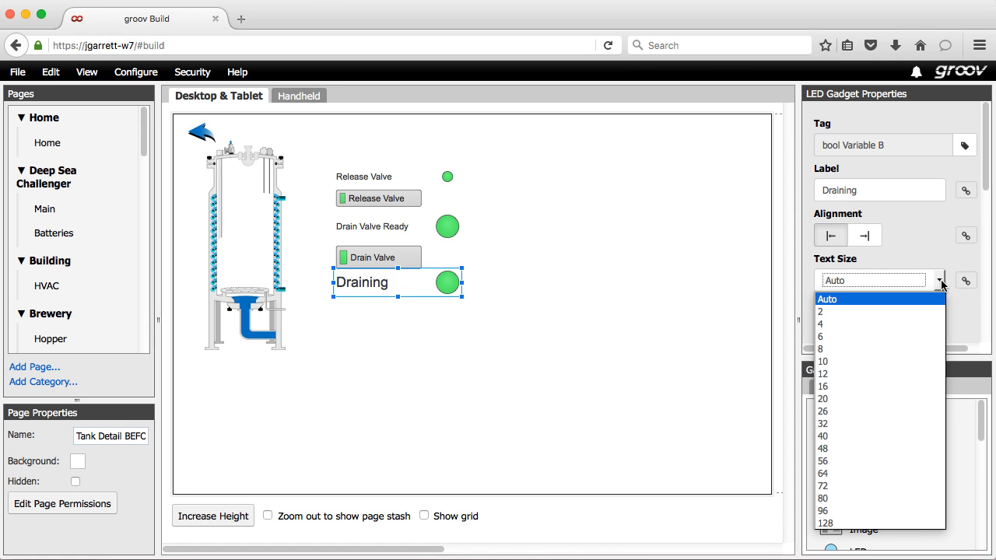
left_click(885, 362)
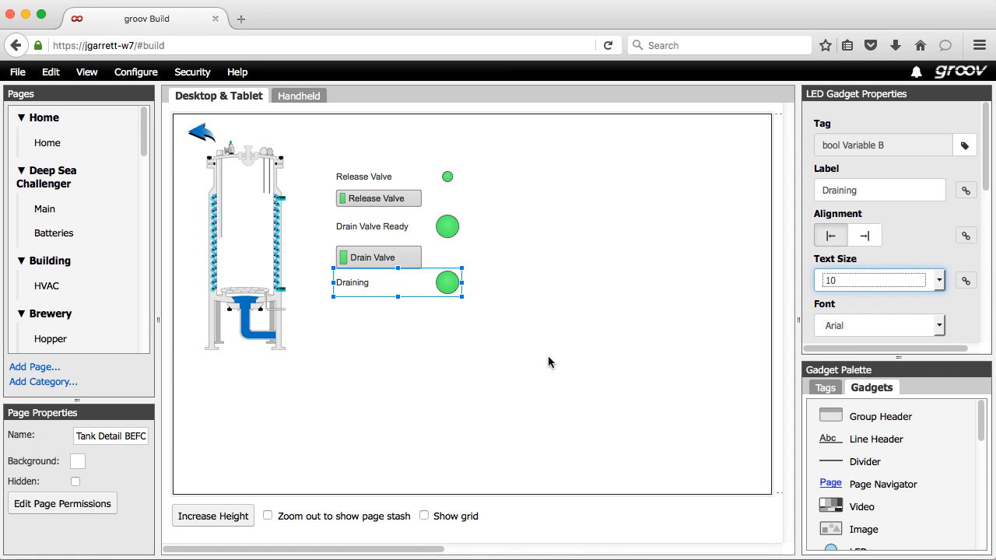
left_click(548, 359)
- Save all changes while switching to groov View, and toggle the Release Valve and Drain Valve buttons to test the LEDs
left_click(18, 72)
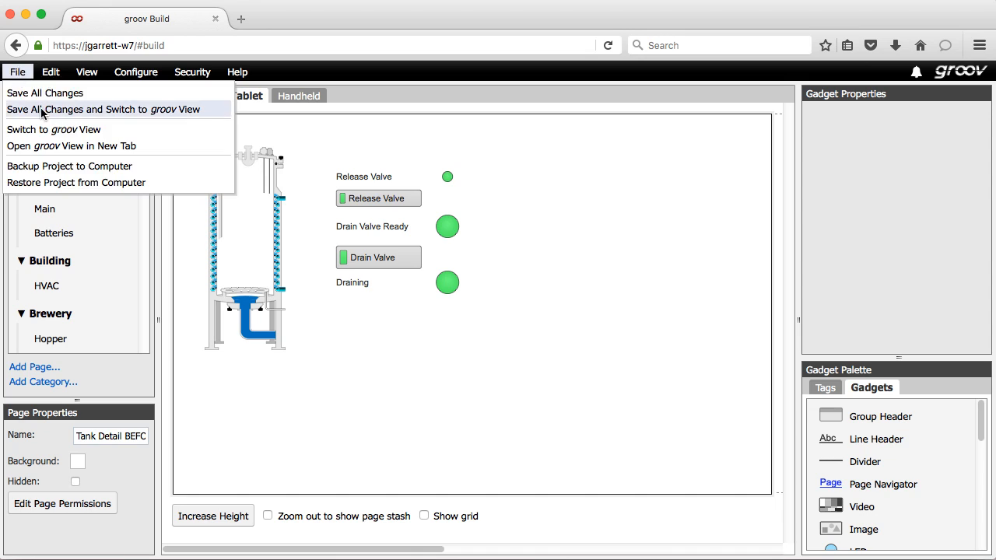
left_click(54, 107)
left_click(348, 226)
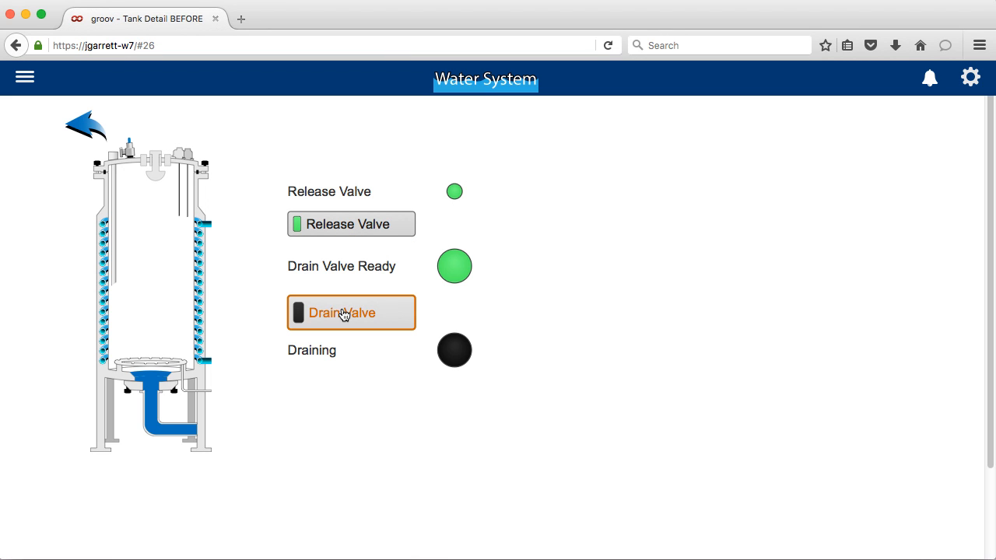
left_click(345, 314)
left_click(345, 314)
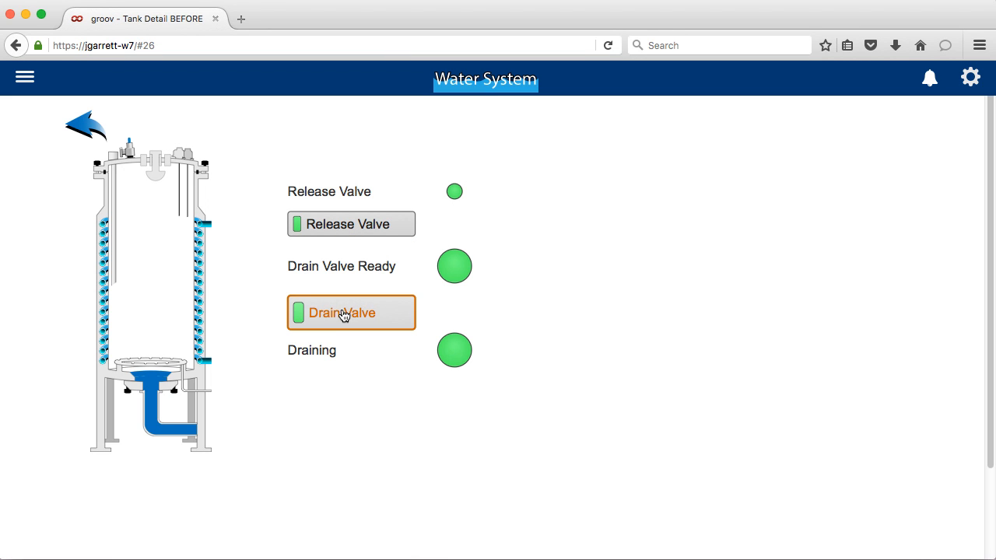
left_click(347, 227)
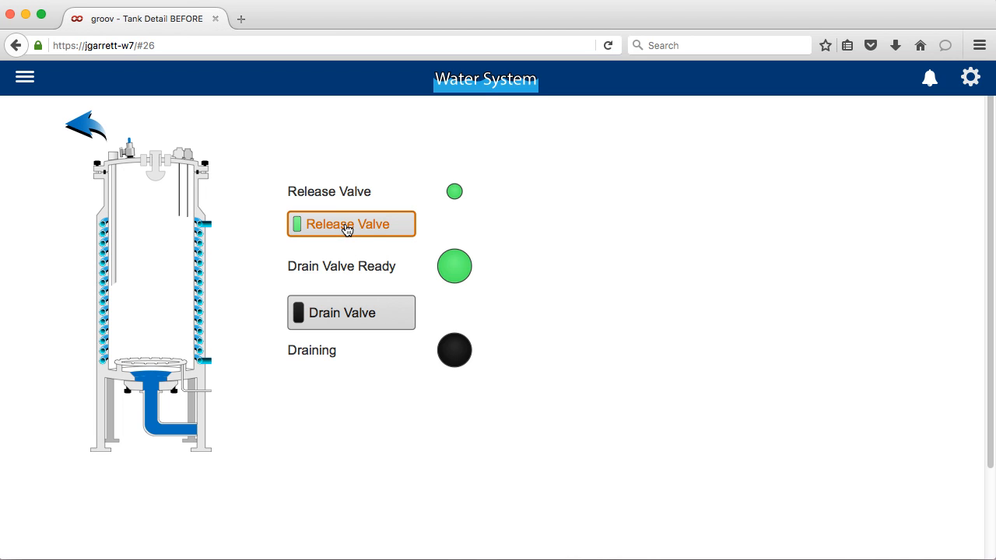
- Return to groov Build and place a duplicate of the Drain Valve button below the Draining LED, beside the tank's drain pipe
left_click(970, 81)
left_click(933, 107)
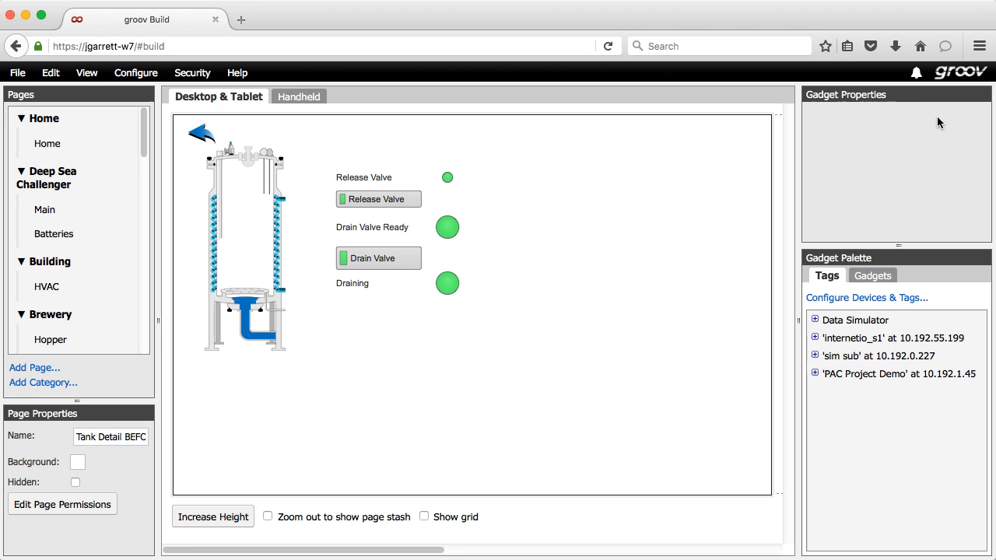
left_click(409, 257)
right_click(413, 258)
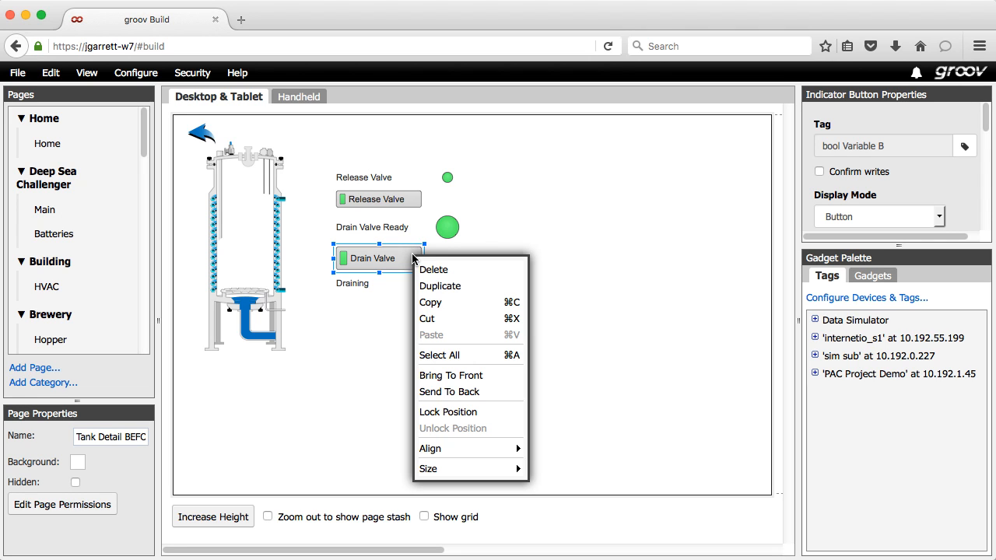
left_click(440, 286)
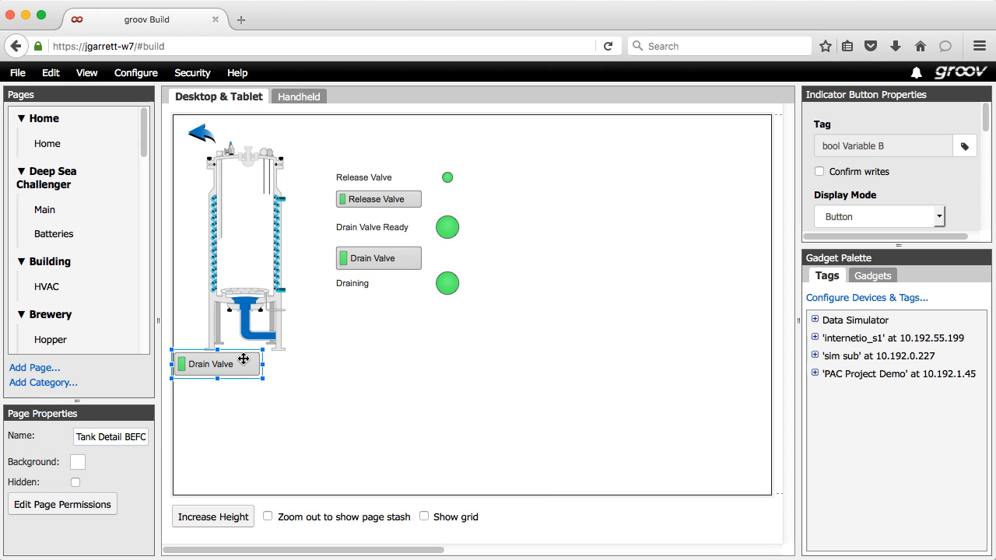
left_click_drag(241, 362, 380, 337)
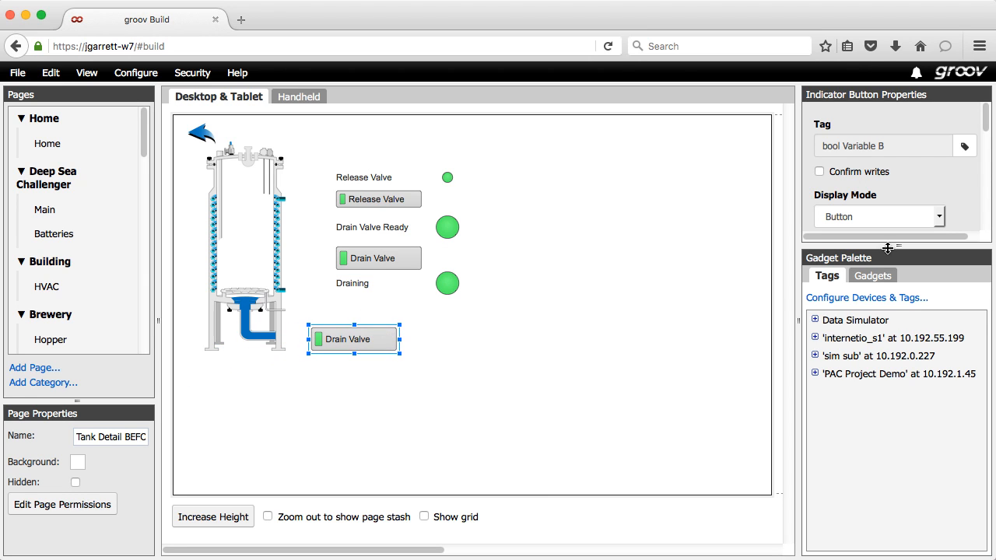
- Change the duplicated Drain Valve button's display mode to Image
left_click_drag(899, 246, 899, 315)
scroll(989, 175, "down", 2)
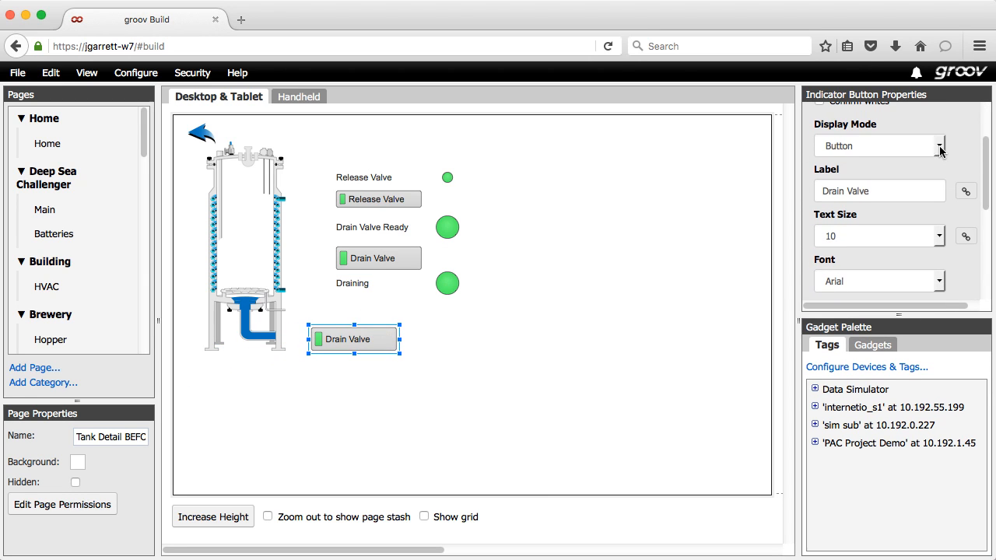
left_click(940, 146)
left_click(911, 182)
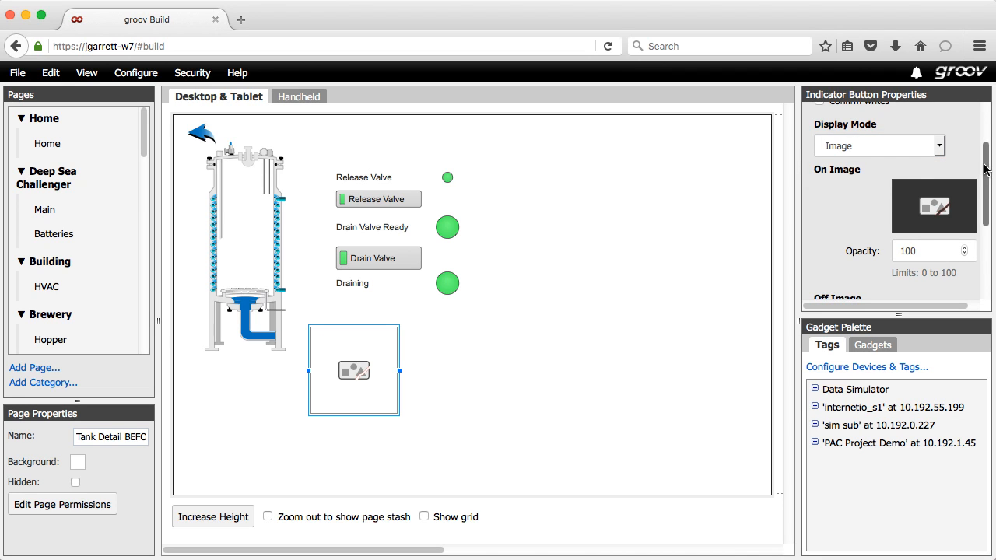
- Assign pipeValve_open.svg from the image library as the duplicated button's On Image
mouse_move(990, 171)
left_mouse_down()
mouse_move(990, 255)
mouse_move(984, 181)
left_mouse_up()
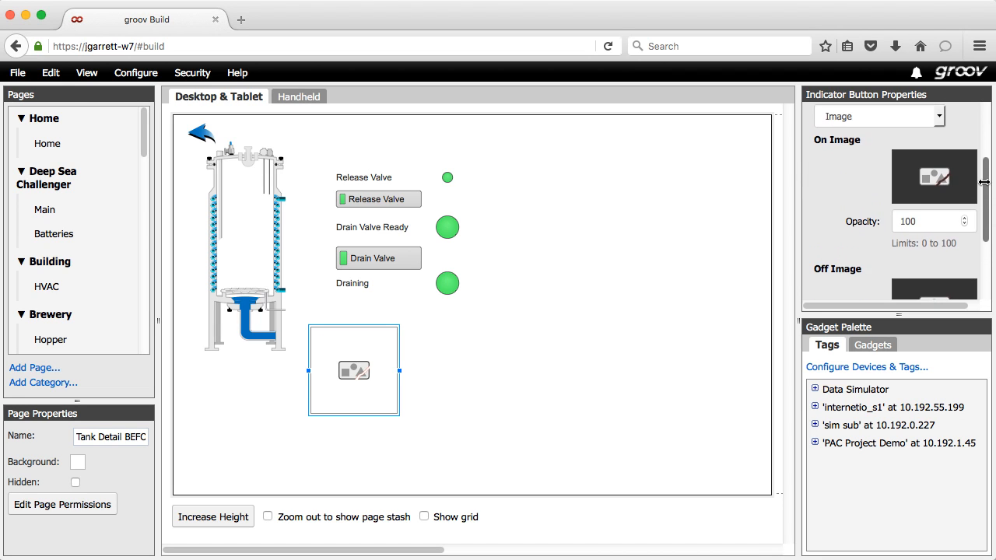
left_click(939, 179)
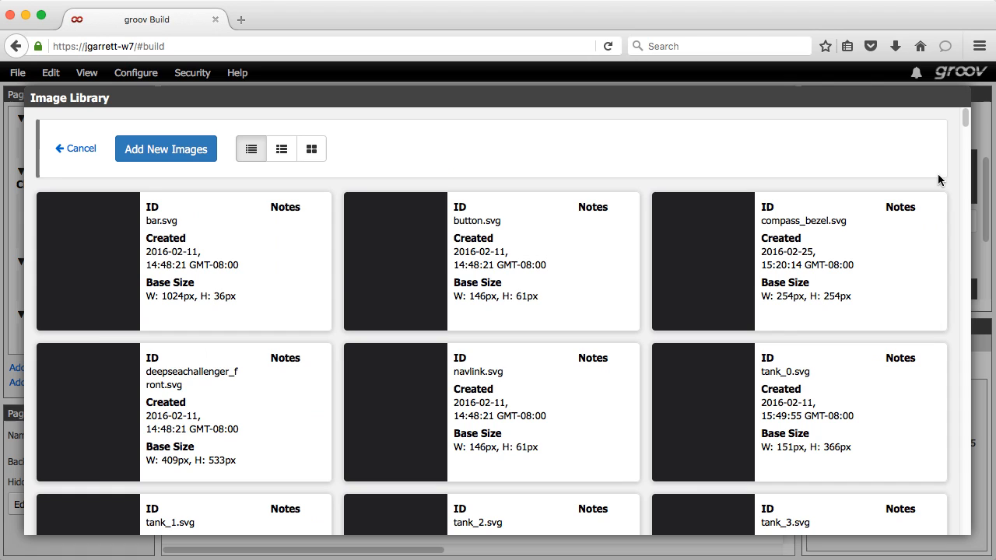
left_click_drag(967, 129, 967, 510)
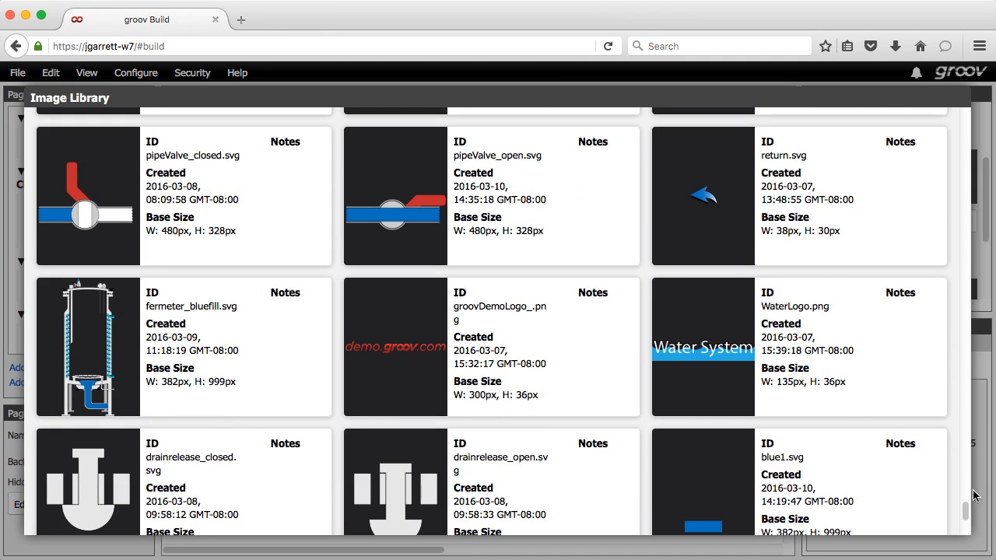
double_click(417, 201)
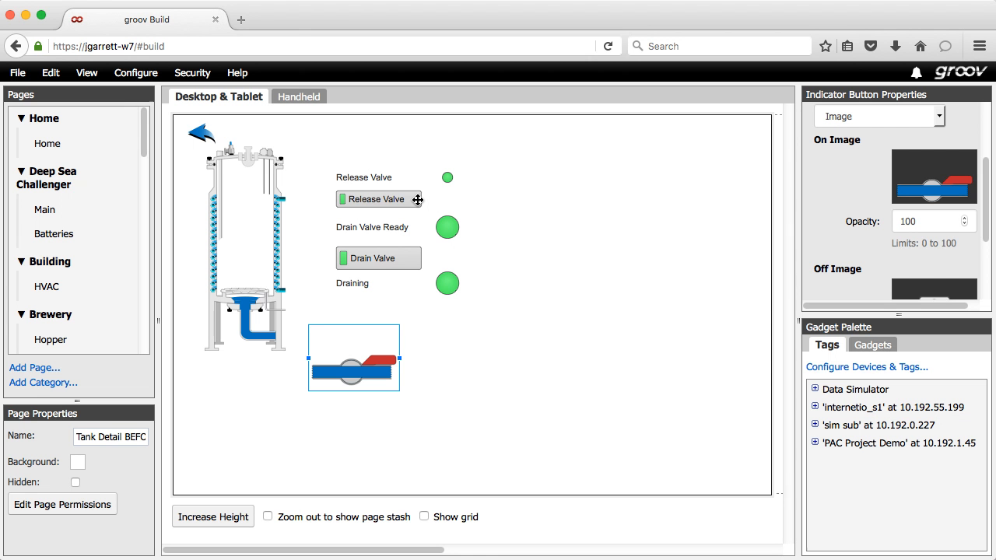
- Assign pipeValve_closed.svg from the image library as the duplicated button's Off Image
scroll(988, 177, "down", 3)
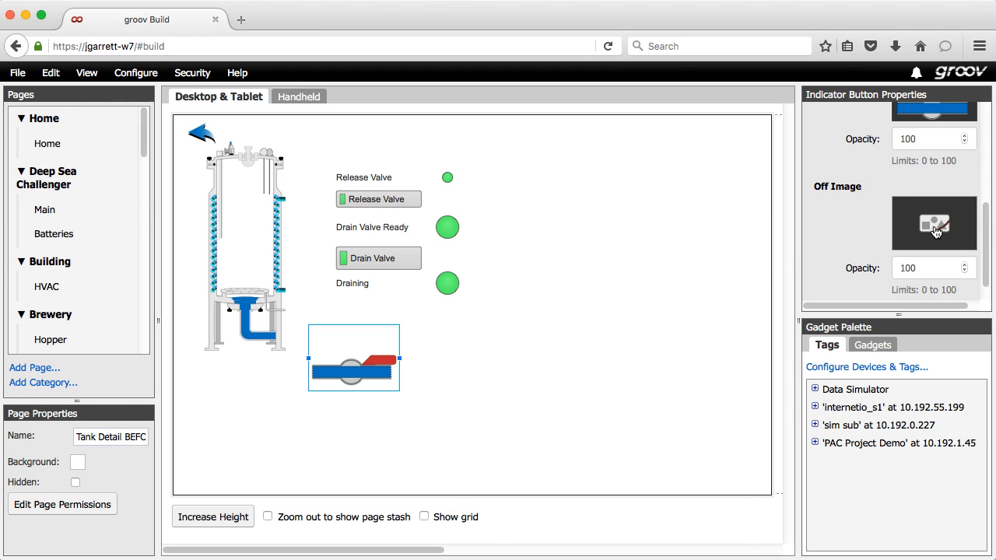
left_click(934, 228)
left_click_drag(967, 125, 966, 511)
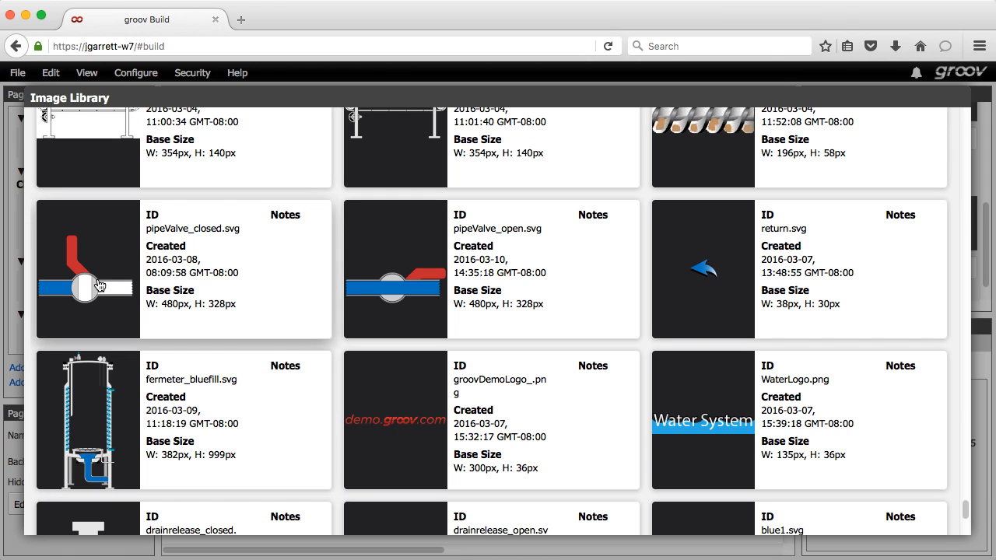
left_click(96, 285)
- Shrink the valve image button onto the end of the tank's drain pipe, and save all changes while switching to groov View
left_click_drag(332, 358, 328, 328)
left_click(358, 362)
left_click(326, 339)
left_click(321, 371)
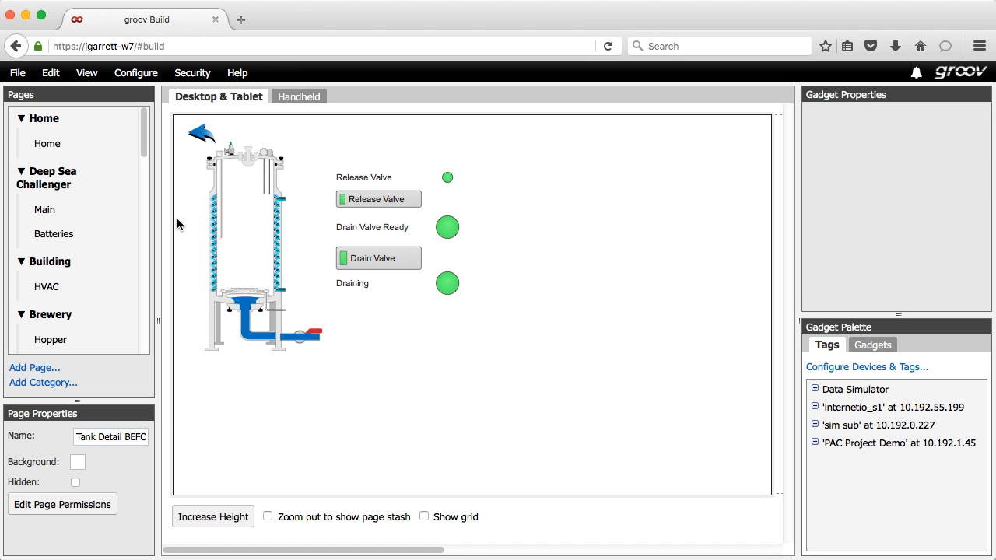
left_click(17, 72)
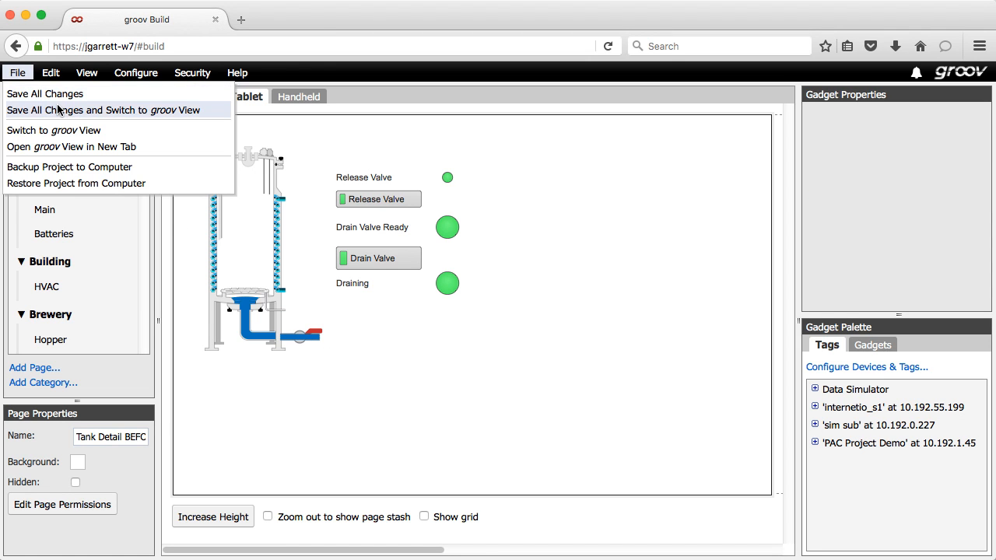
left_click(61, 110)
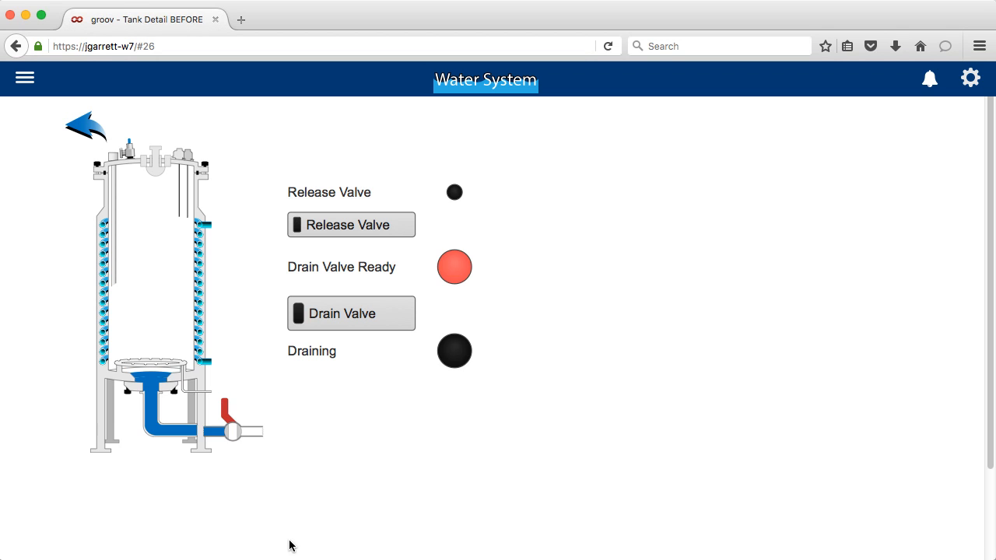
- Test the drain valve image button by opening and closing the valve, and switch back to groov Build
left_click(235, 431)
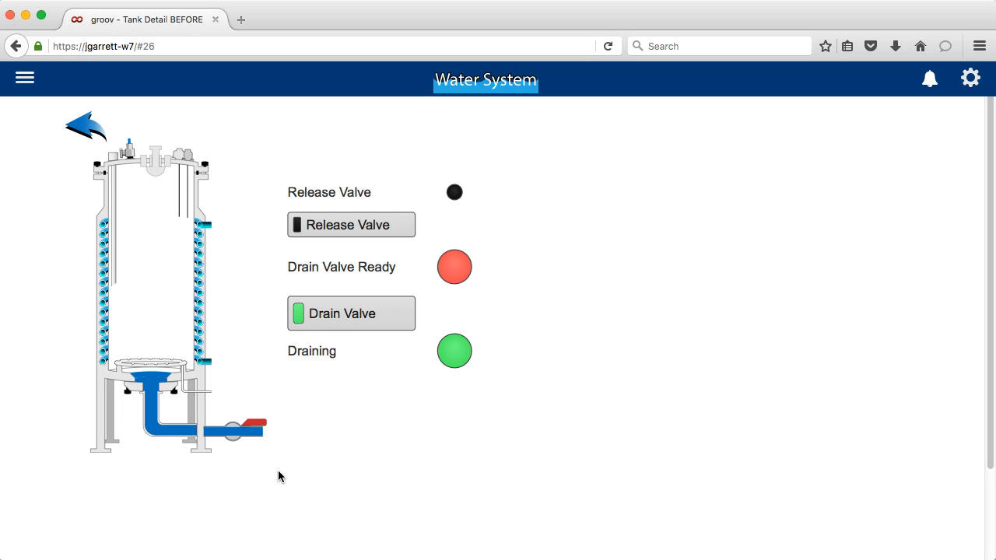
left_click(243, 433)
left_click(971, 78)
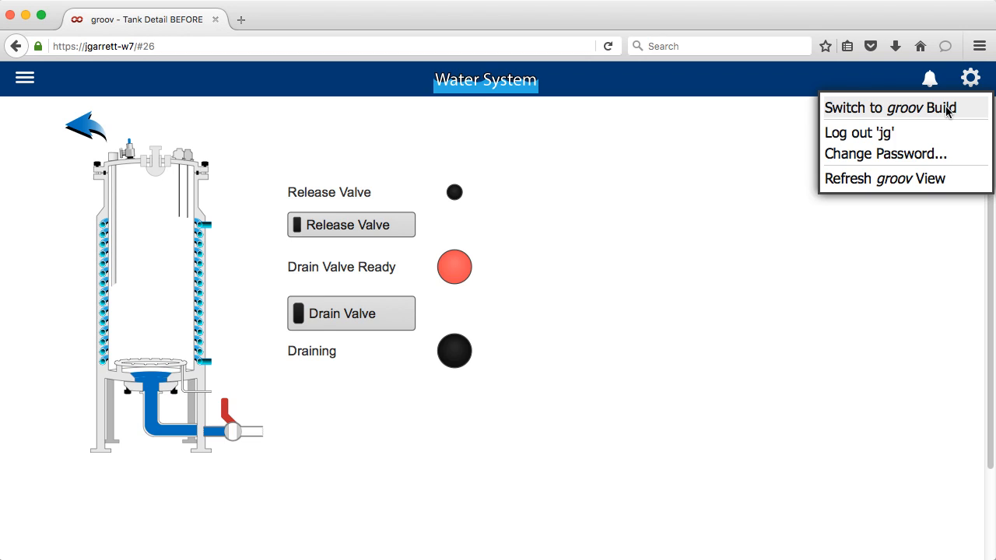
left_click(948, 111)
- Open the Tank Summary page and move the tank image off the water level graphic to the empty area beyond the LEDs
scroll(147, 148, "down", 1)
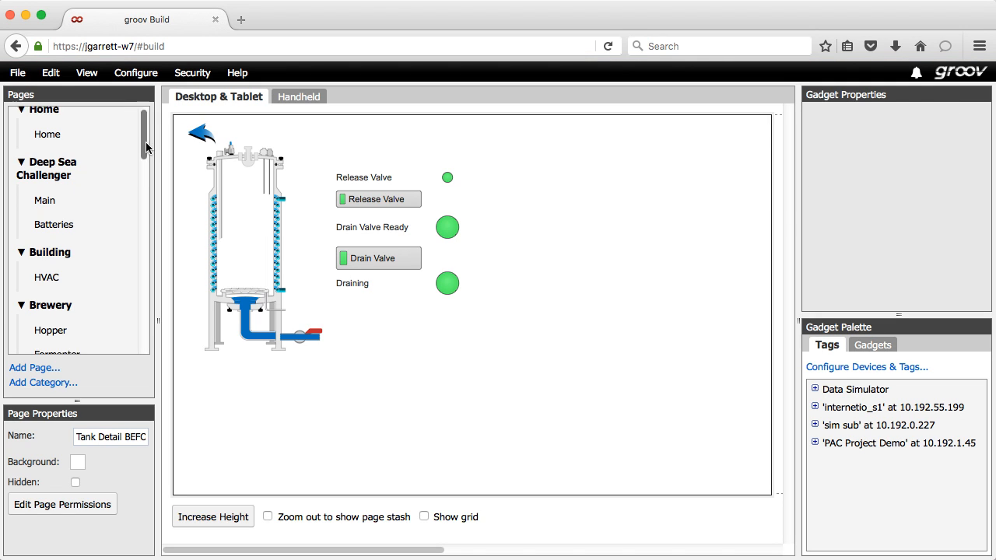
scroll(147, 148, "down", 10)
left_click(68, 271)
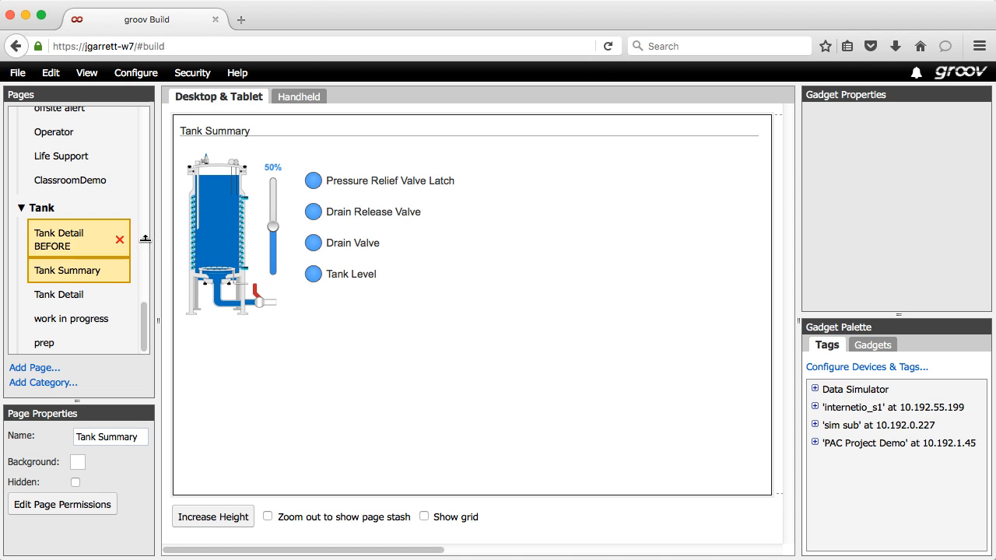
left_click(213, 235)
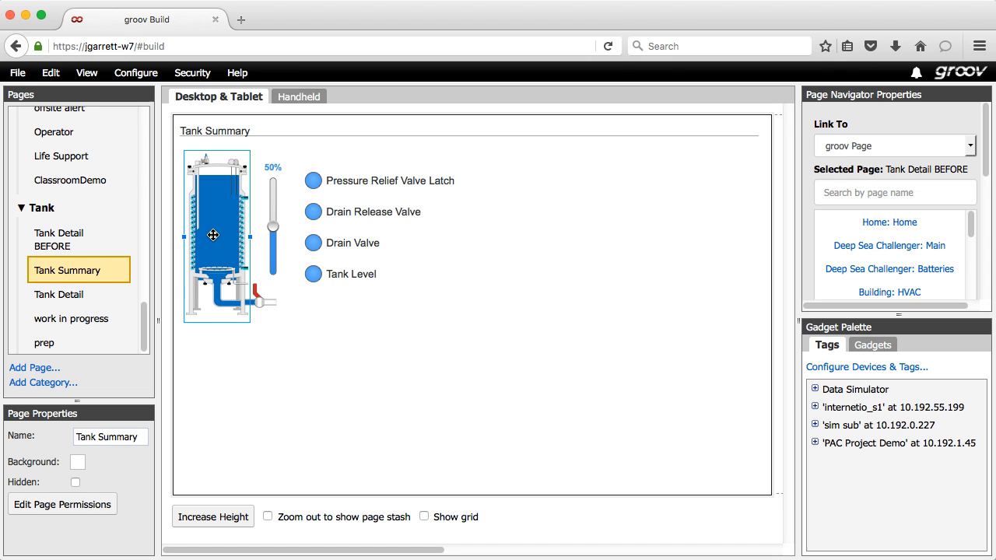
left_click_drag(213, 235, 507, 243)
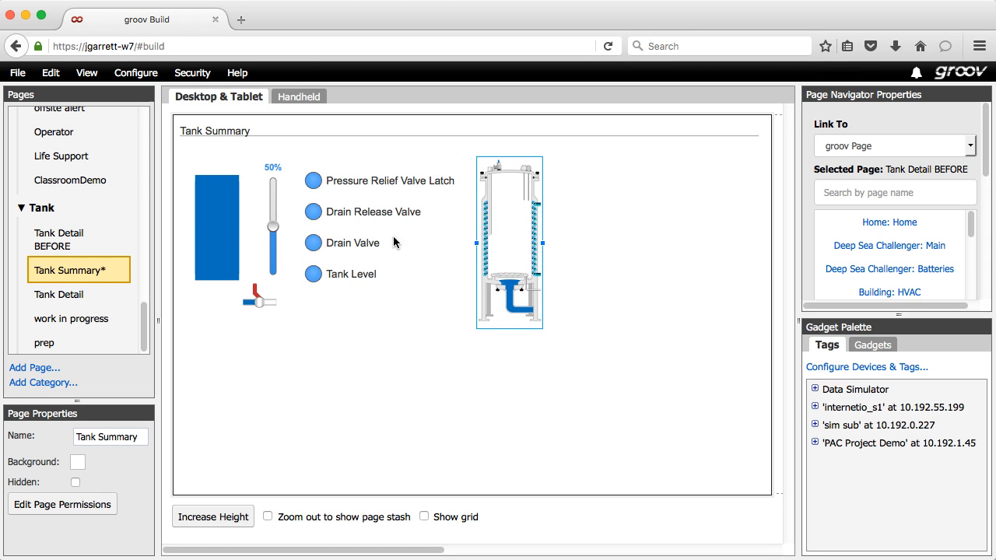
- Examine the water level image indicator's tag ranges and the image settings for the Tag ≥ 95.0 range
left_click(225, 228)
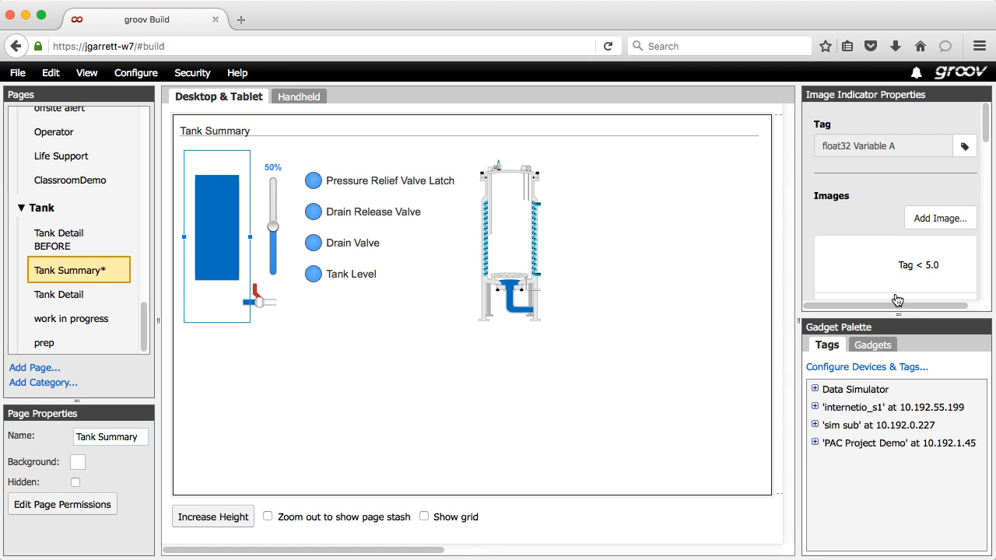
left_click_drag(907, 312, 961, 447)
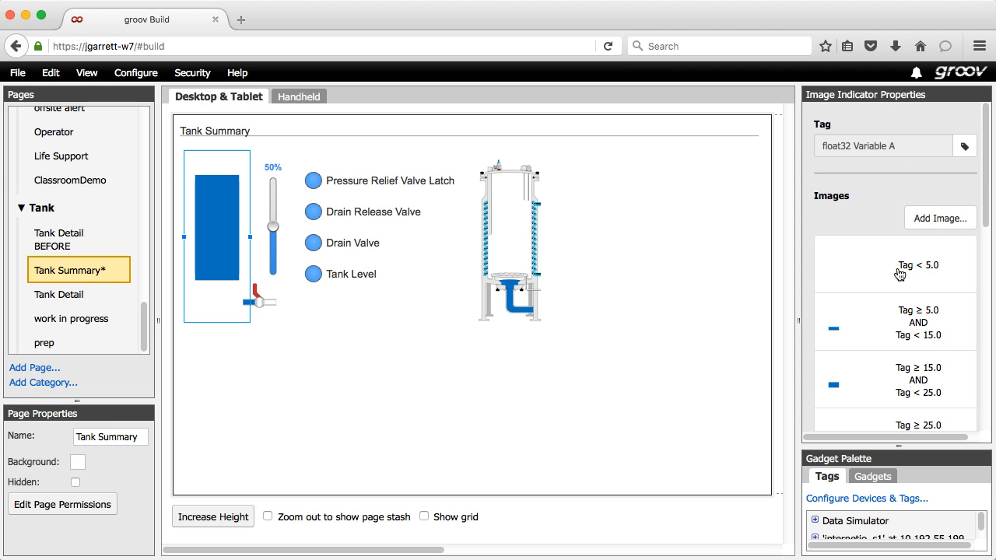
scroll(985, 181, "down", 6)
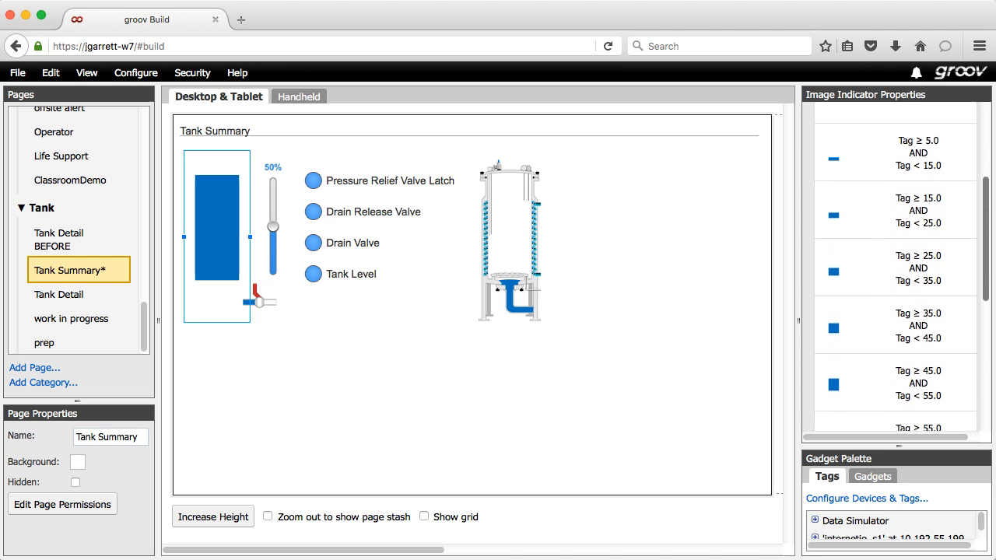
scroll(895, 265, "down", 6)
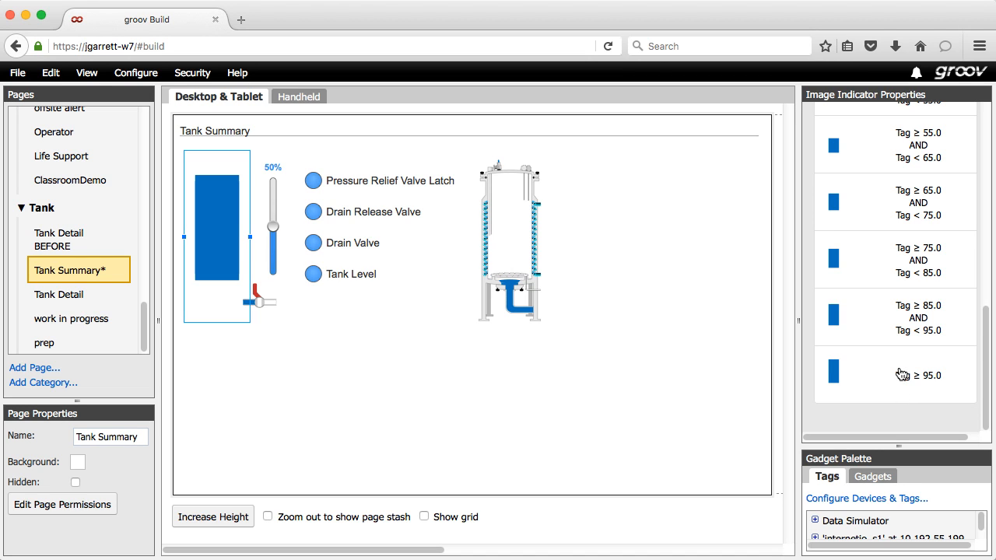
left_click(902, 375)
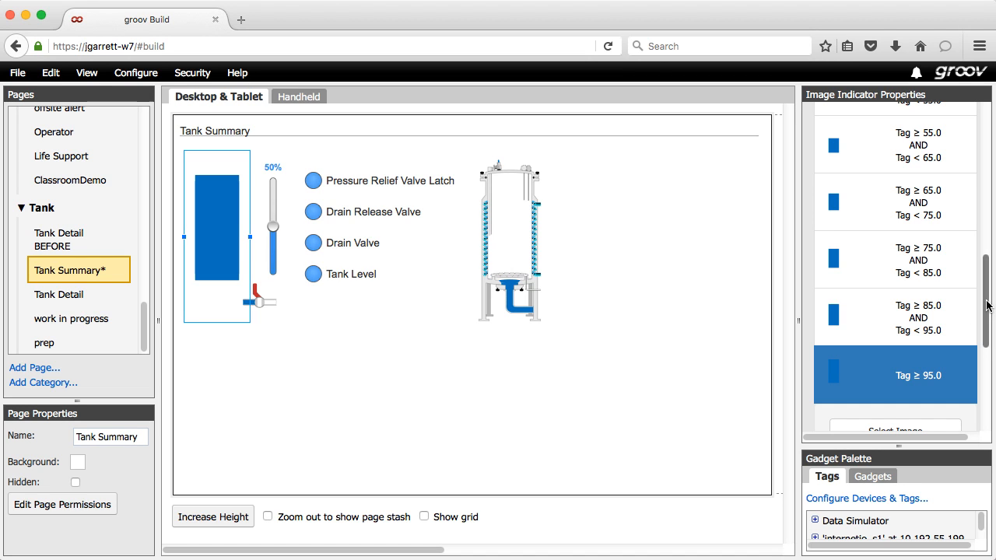
left_click_drag(987, 311, 994, 381)
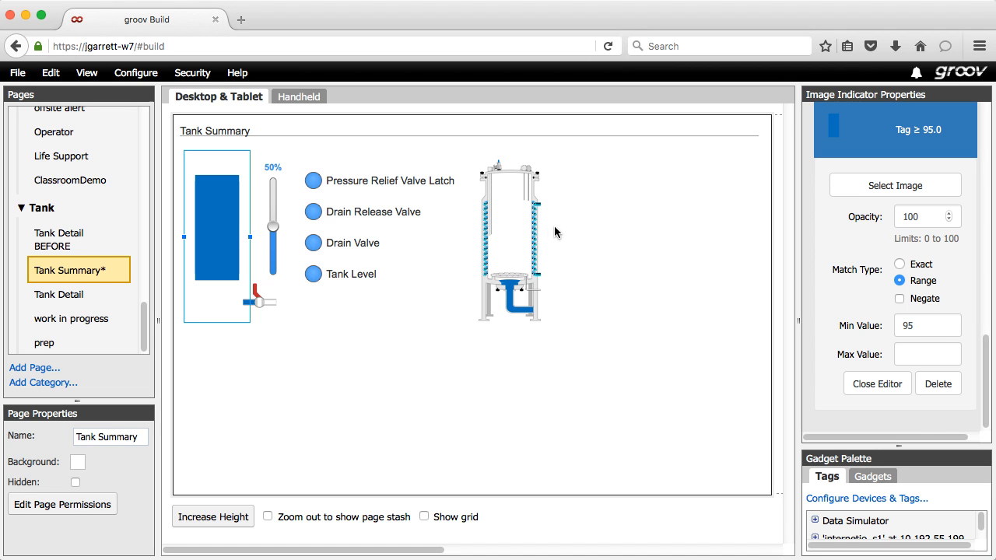
- Move the tank image back over the water level graphic and bring it to the front
left_click_drag(530, 228, 233, 221)
right_click(233, 221)
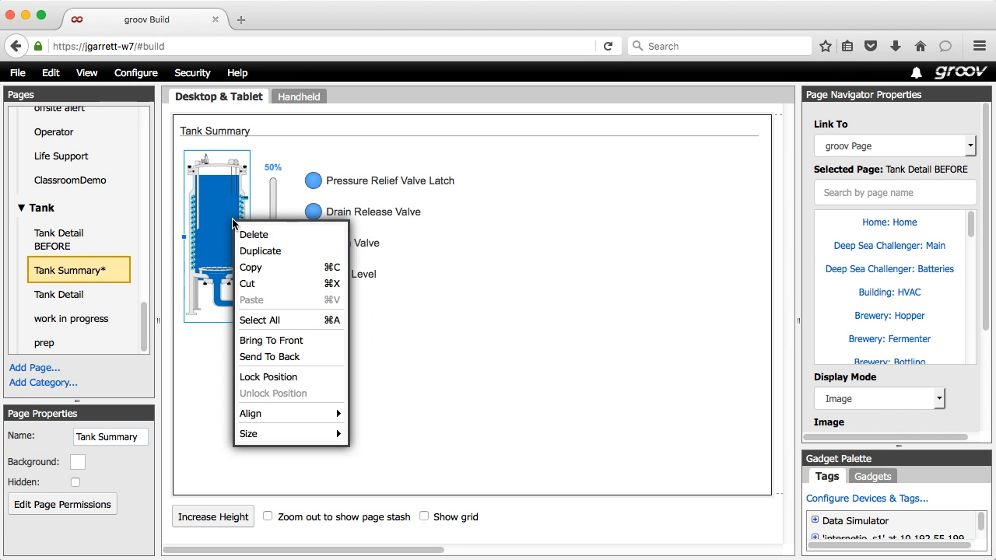
left_click(278, 341)
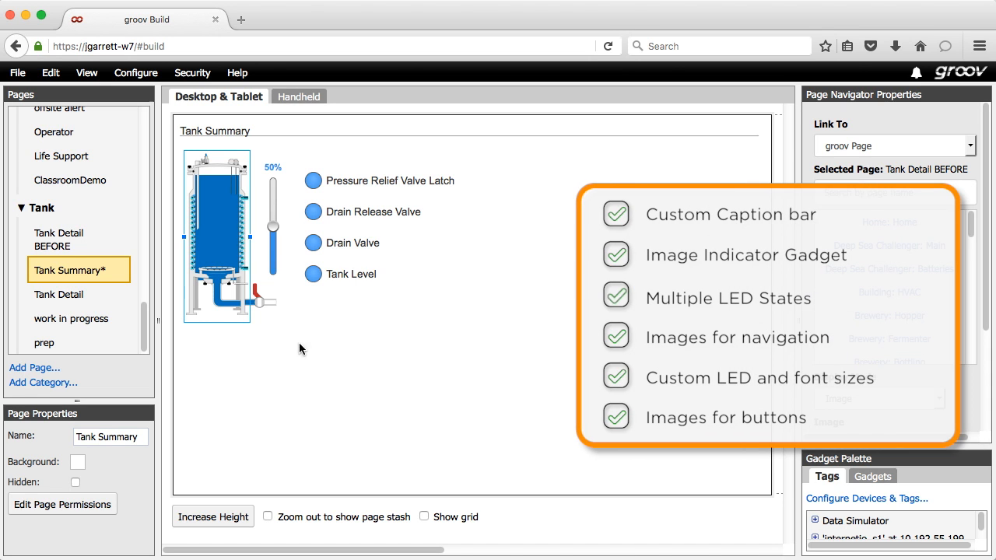
- Examine the Tank Level LED's blue, yellow and red color ranges and the tag limits set for each
left_click(314, 273)
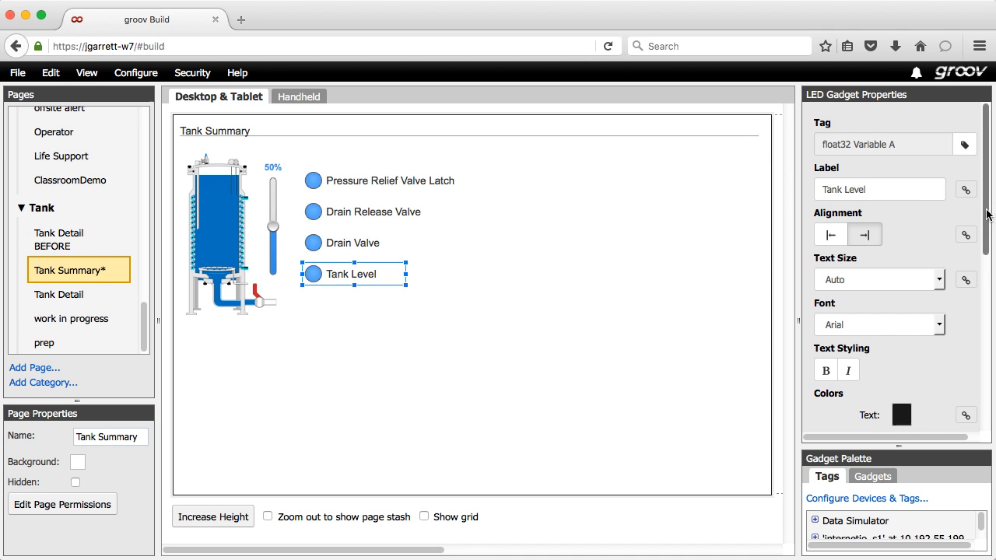
left_click_drag(985, 210, 986, 389)
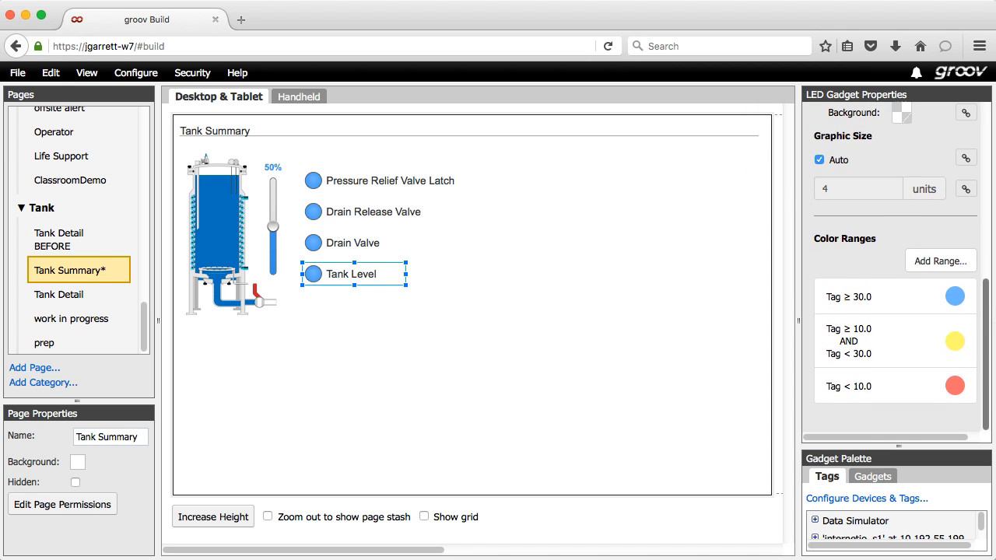
left_click(883, 304)
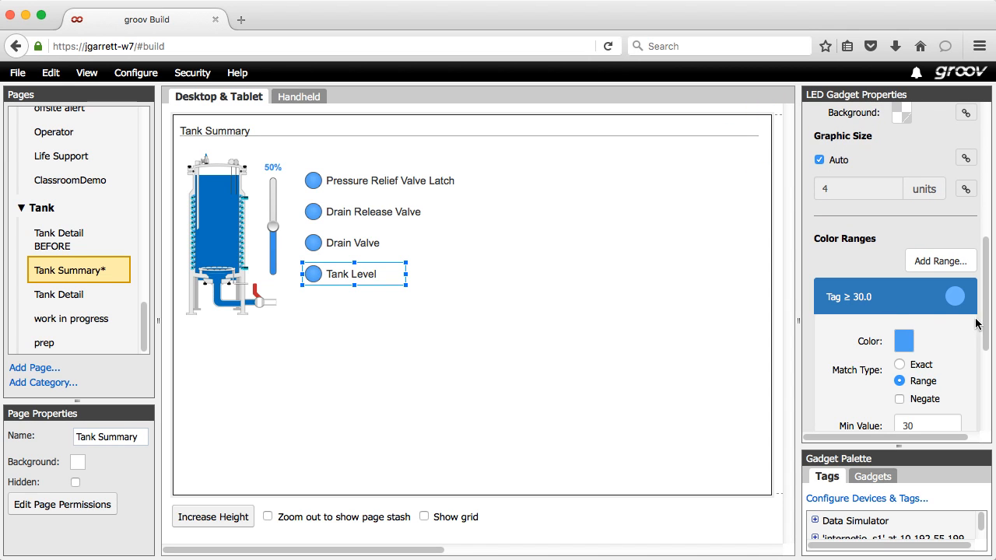
scroll(989, 342, "down", 3)
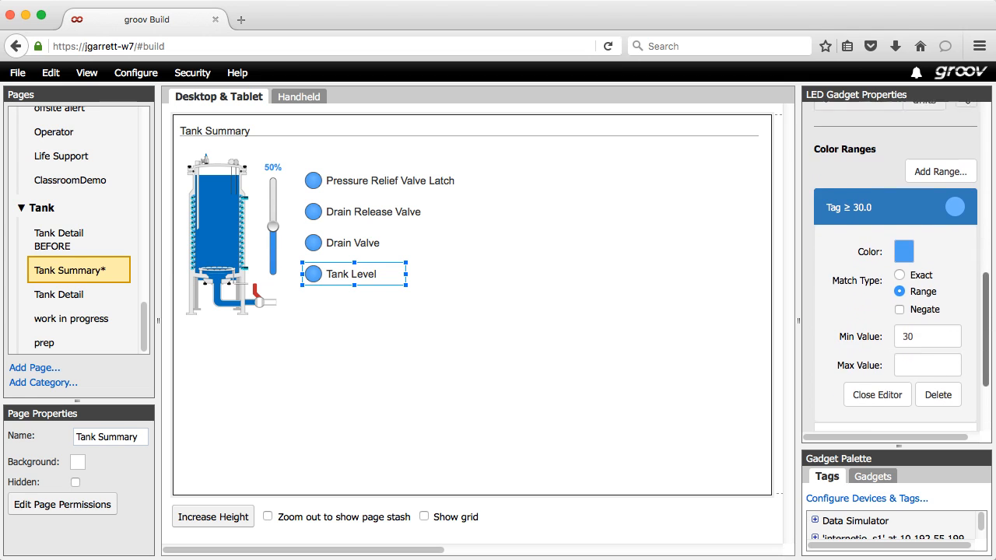
left_click(903, 380)
left_click(889, 351)
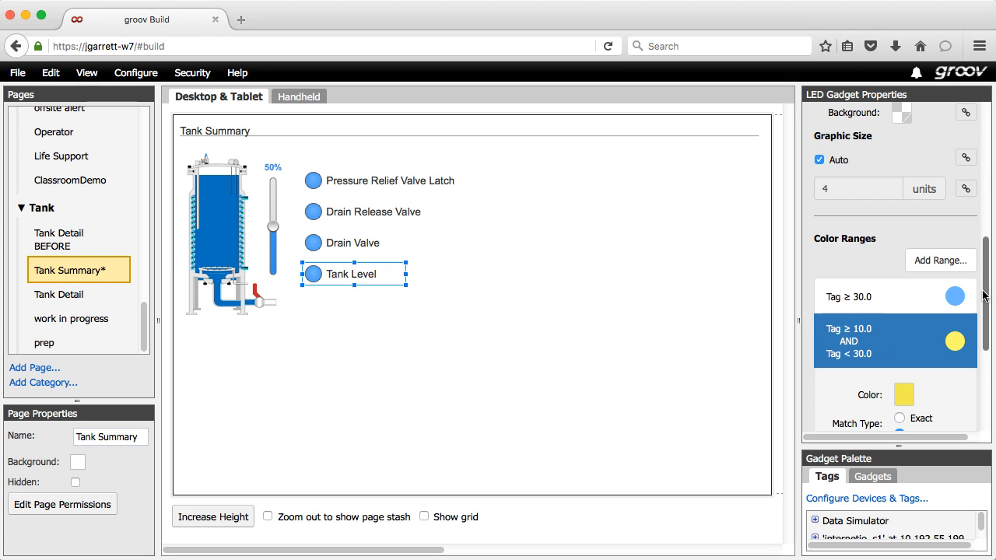
scroll(987, 295, "down", 3)
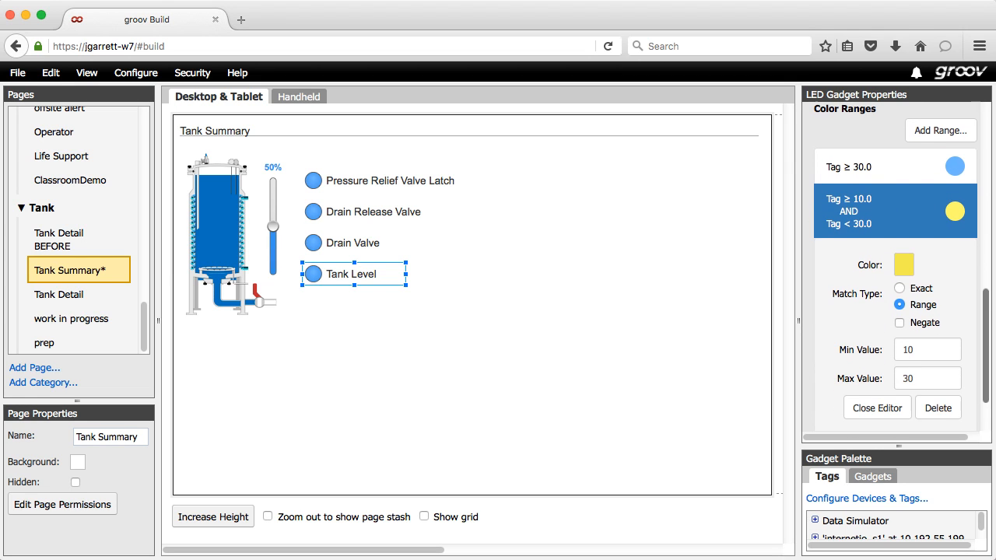
left_click(895, 408)
left_click(925, 387)
scroll(987, 327, "down", 4)
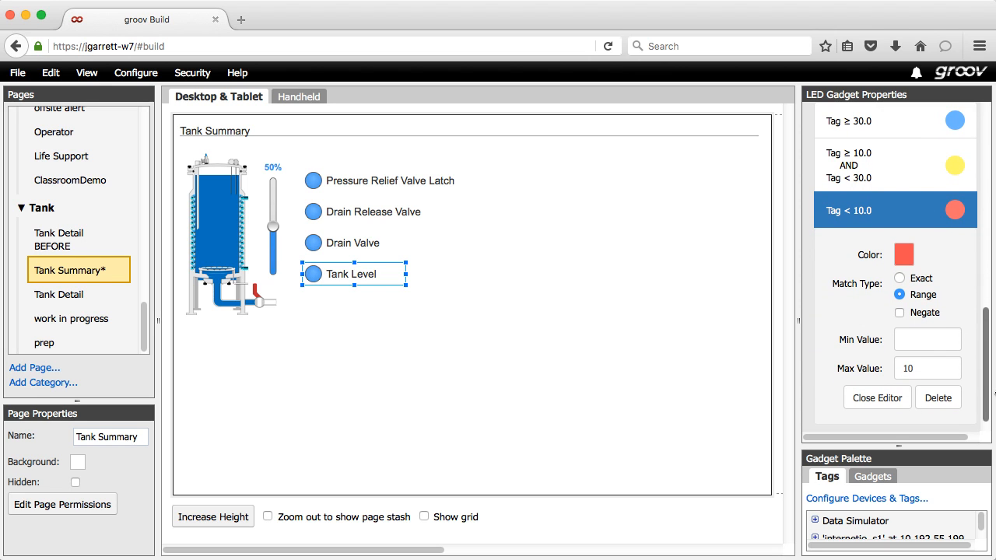
left_click(880, 401)
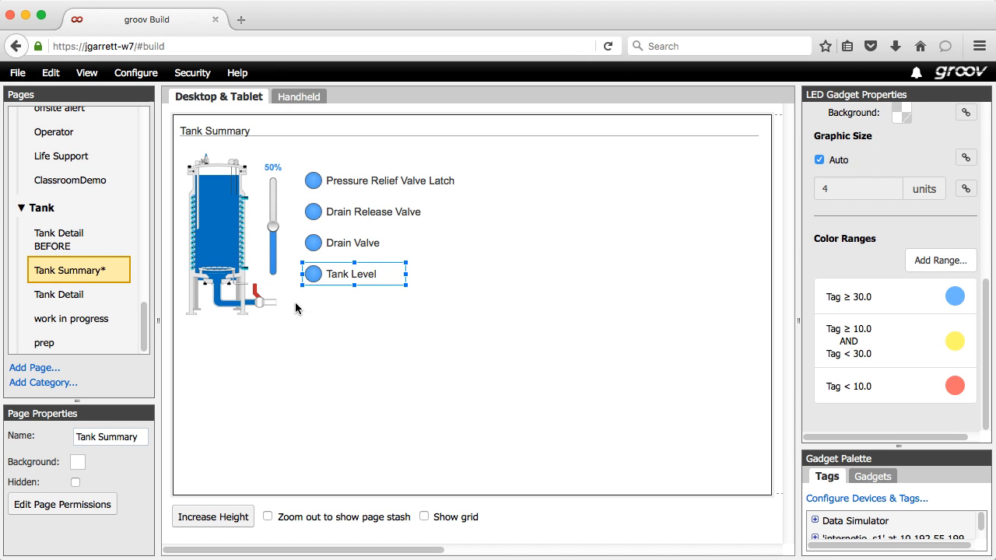
- On the Tank Detail BEFORE handheld layout, move the drain valve image beside the drain pipe and shrink the back arrow above the tank
left_click(49, 234)
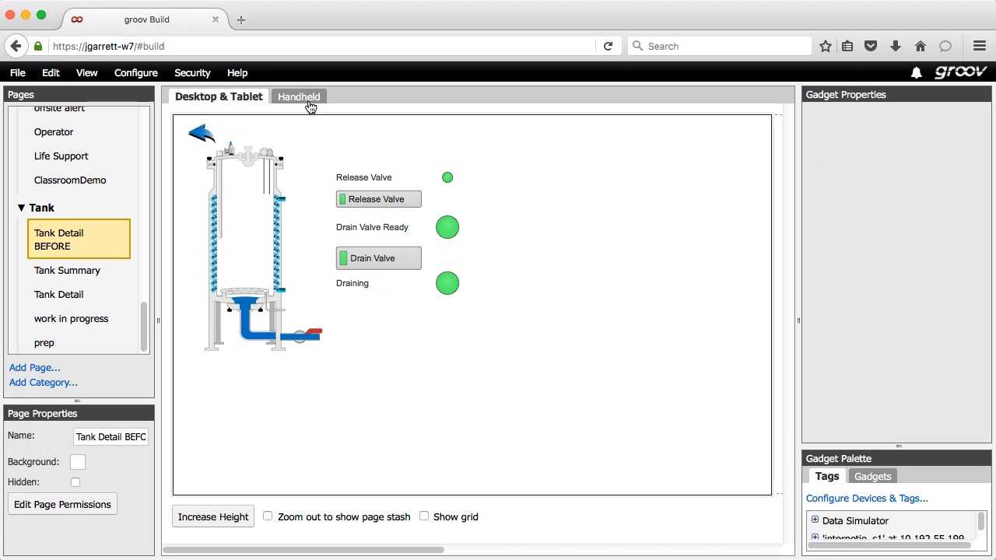
left_click(302, 96)
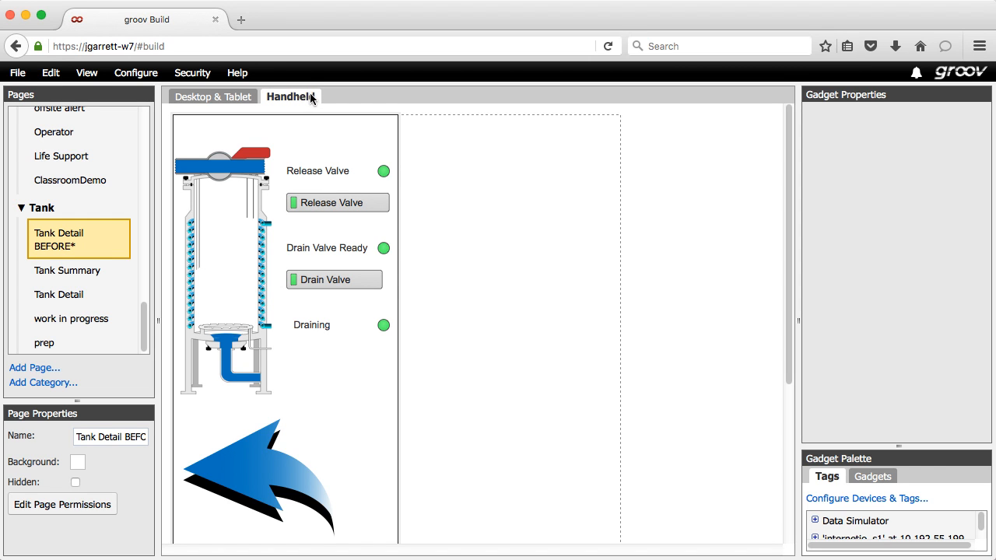
left_click_drag(227, 169, 318, 388)
left_click(279, 457)
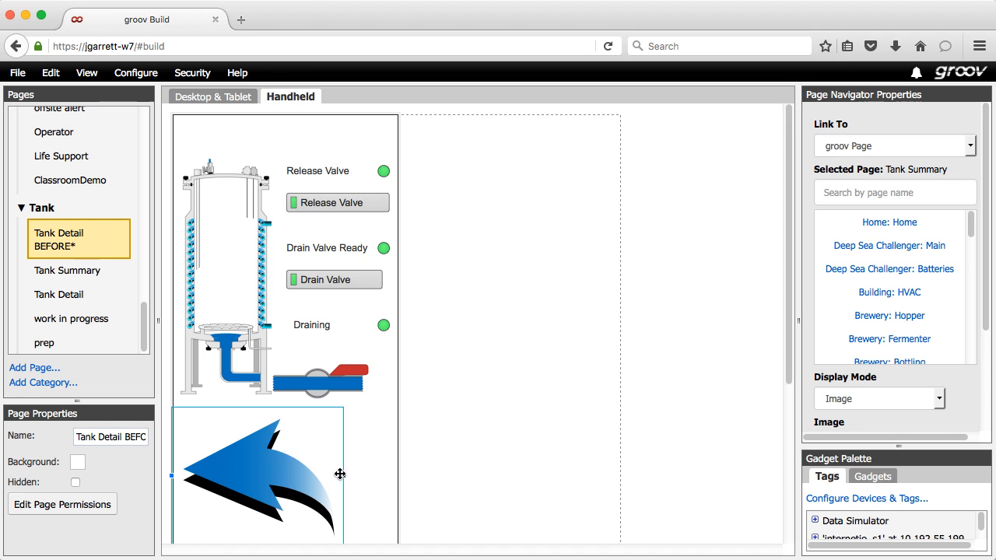
left_click_drag(342, 474, 201, 137)
- Shrink the handheld layout's release valve image indicator and place it at the center of the tank's lid
left_click_drag(789, 292, 640, 444)
left_click(325, 305)
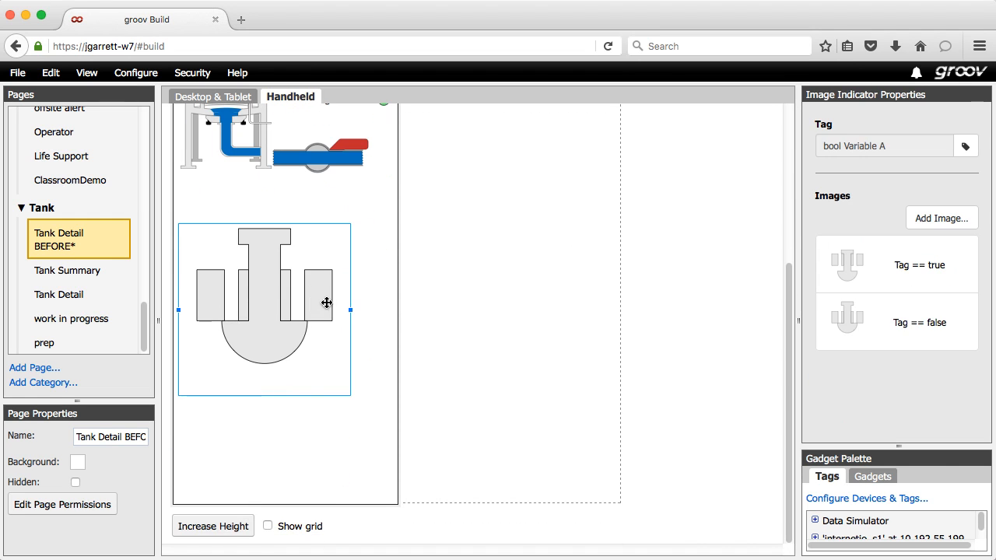
left_click_drag(351, 311, 211, 257)
left_click_drag(789, 370, 790, 210)
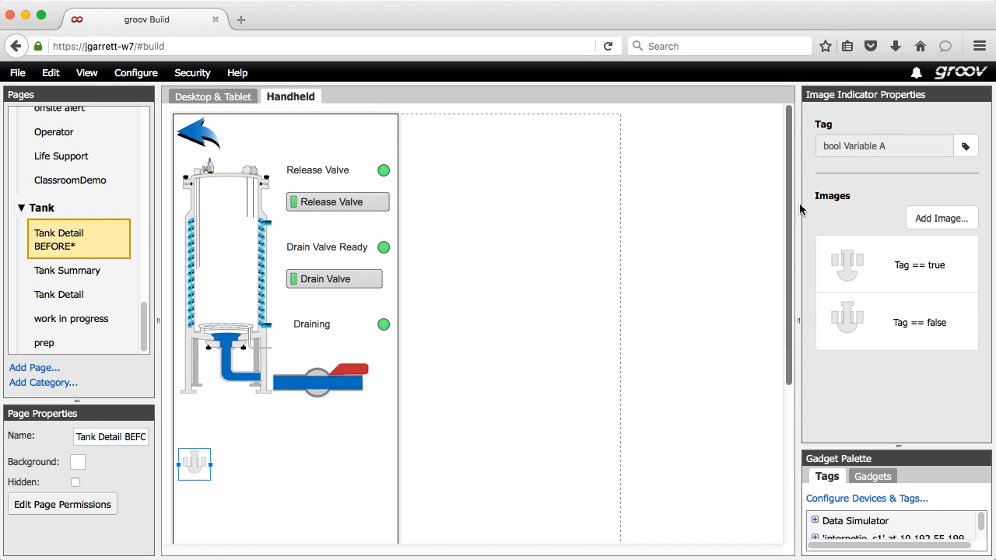
left_click_drag(200, 459, 236, 172)
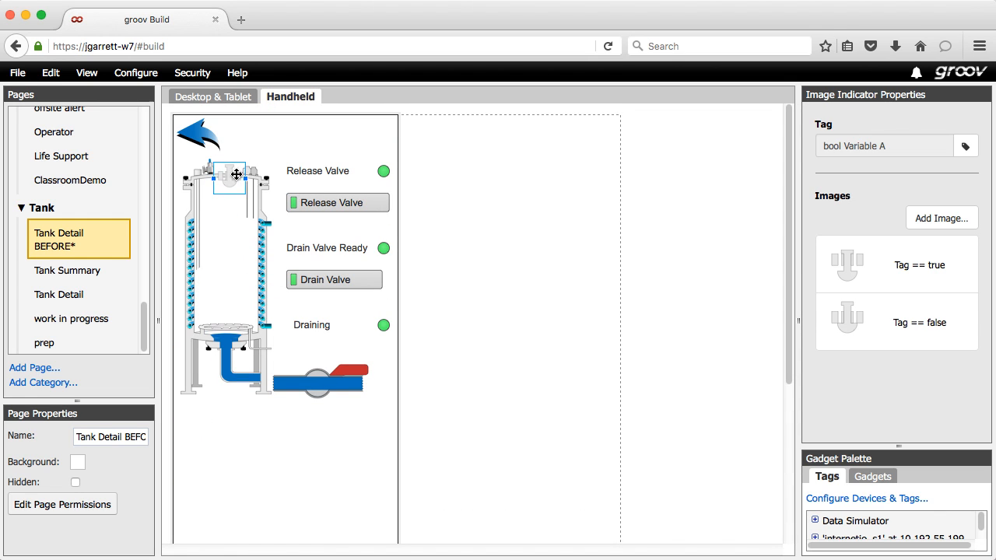
- Shrink the drain valve image onto the end of the handheld tank's drain pipe, and save all changes while switching to groov View
mouse_move(321, 378)
left_mouse_down()
mouse_move(315, 365)
mouse_move(333, 347)
mouse_move(324, 327)
mouse_move(317, 368)
left_mouse_up()
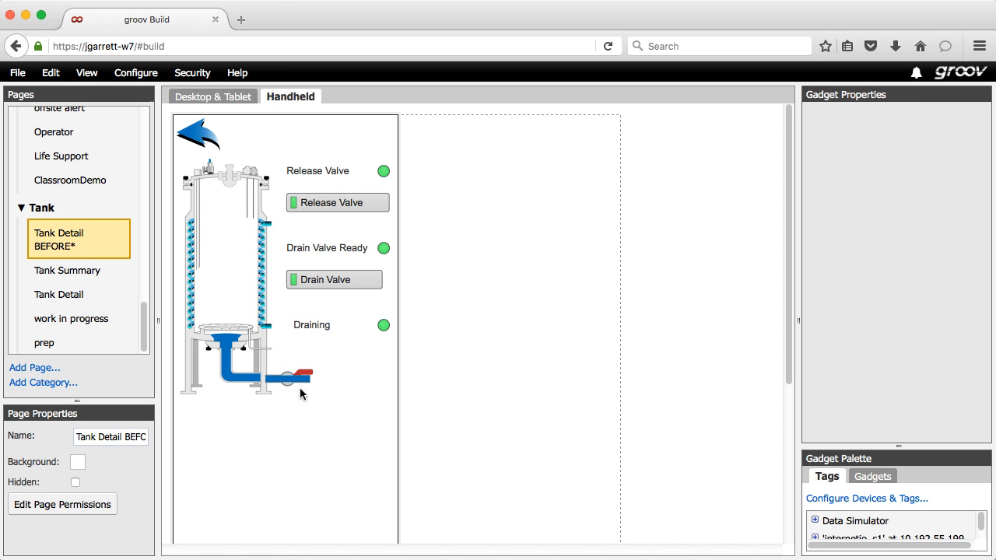
left_click(22, 75)
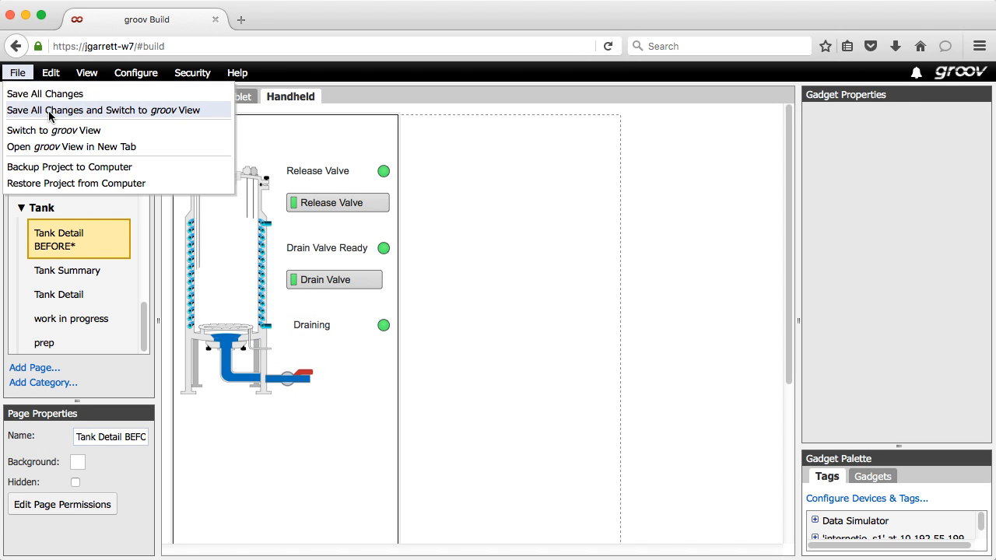
left_click(48, 112)
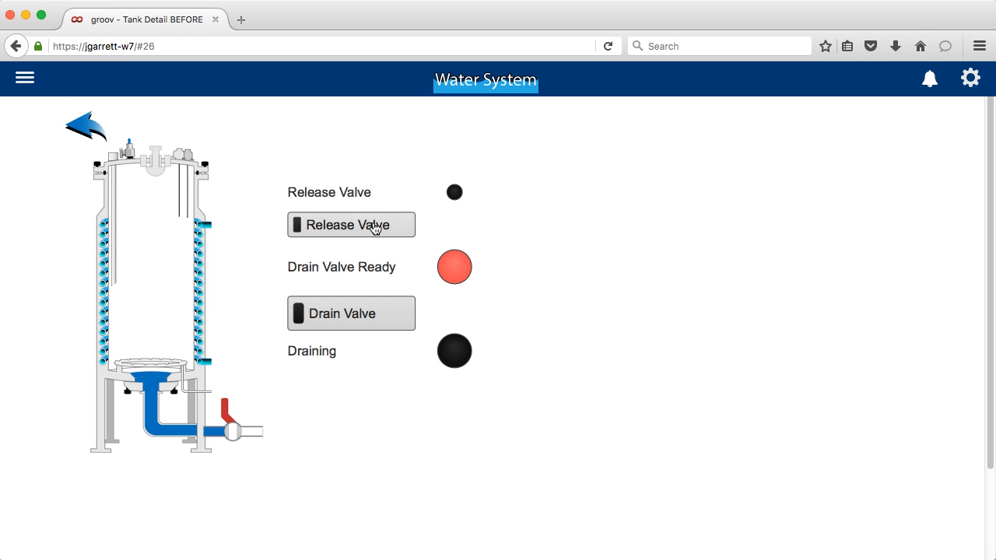
- Switch on the Release Valve and the Drain Valve to test the finished tank page
left_click(373, 225)
left_click(366, 313)
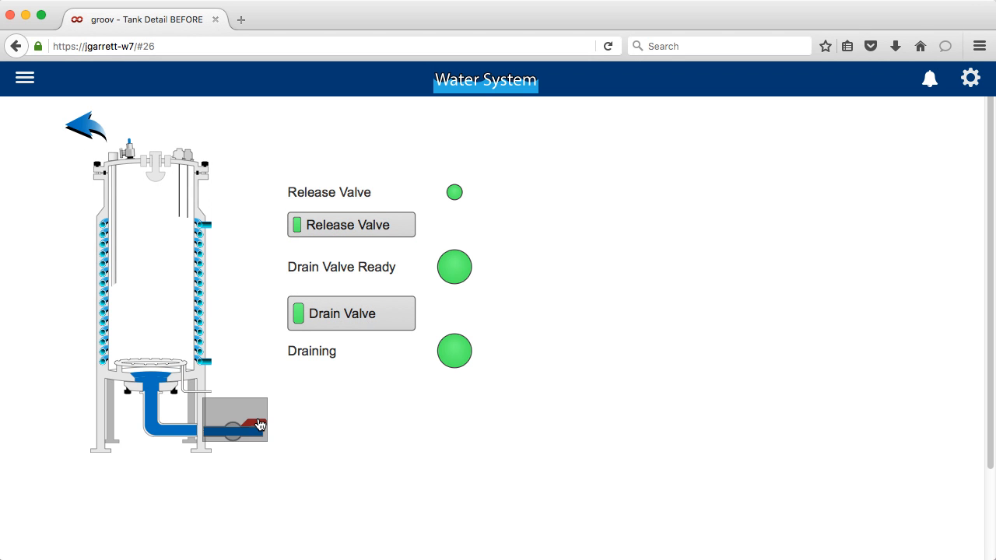